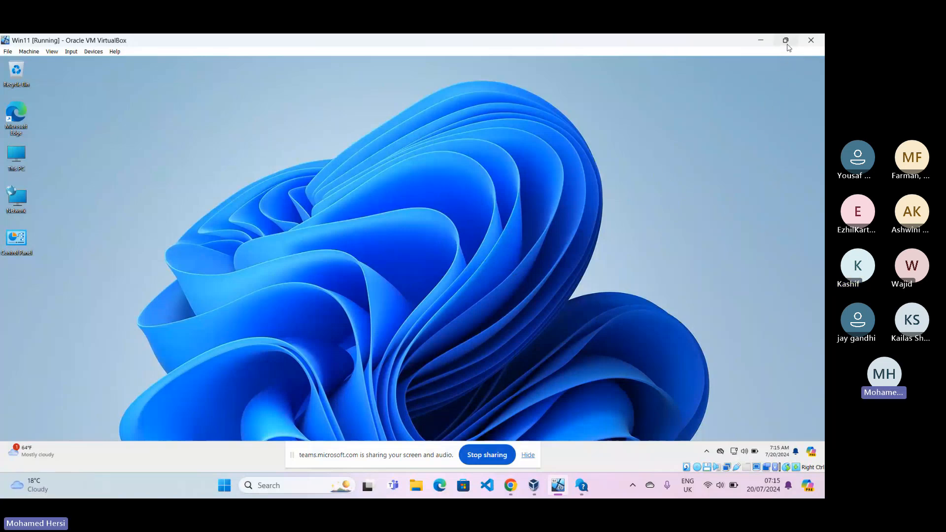
Minimise the running Win11 machine, switch to Oracle VM VirtualBox Manager and open the form for creating a new virtual machine
{"action": "mouse_move", "coordinate": [784, 42]}
{"action": "left_click", "coordinate": [761, 41]}
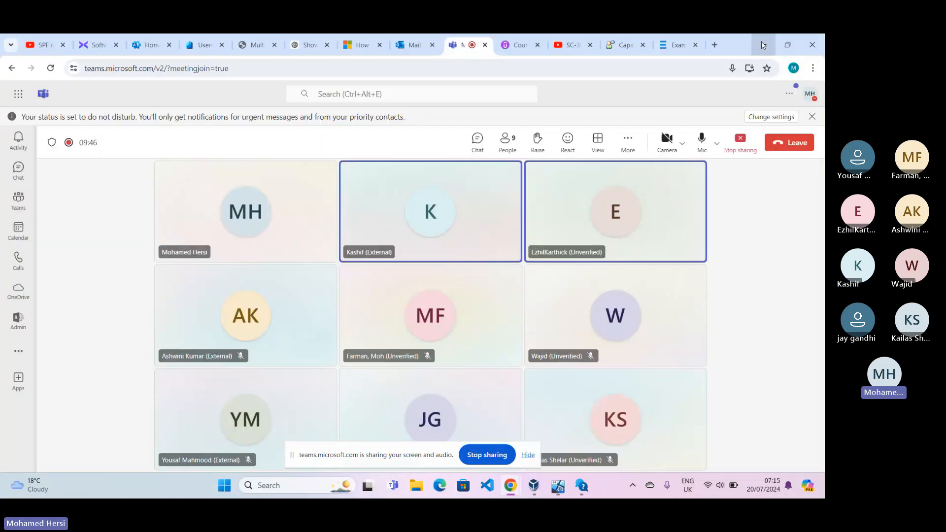
{"action": "left_click", "coordinate": [536, 492]}
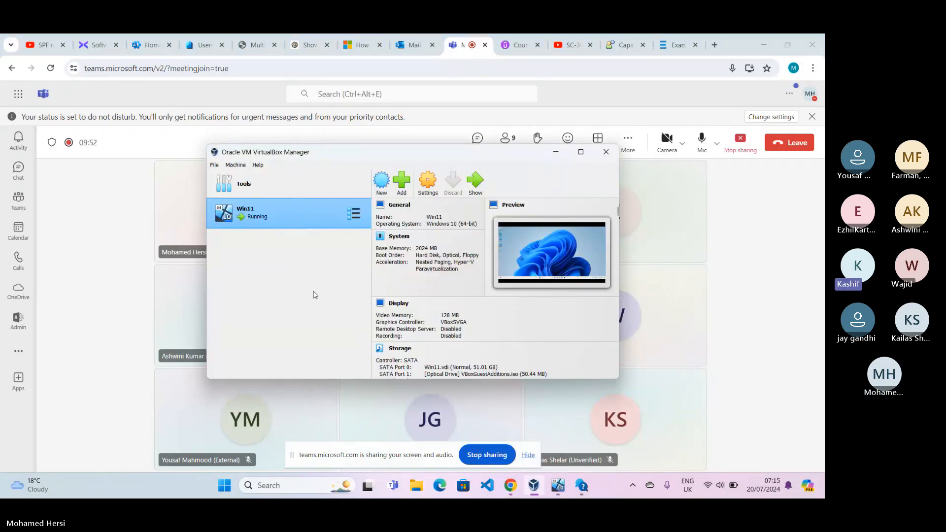
{"action": "left_click", "coordinate": [391, 190]}
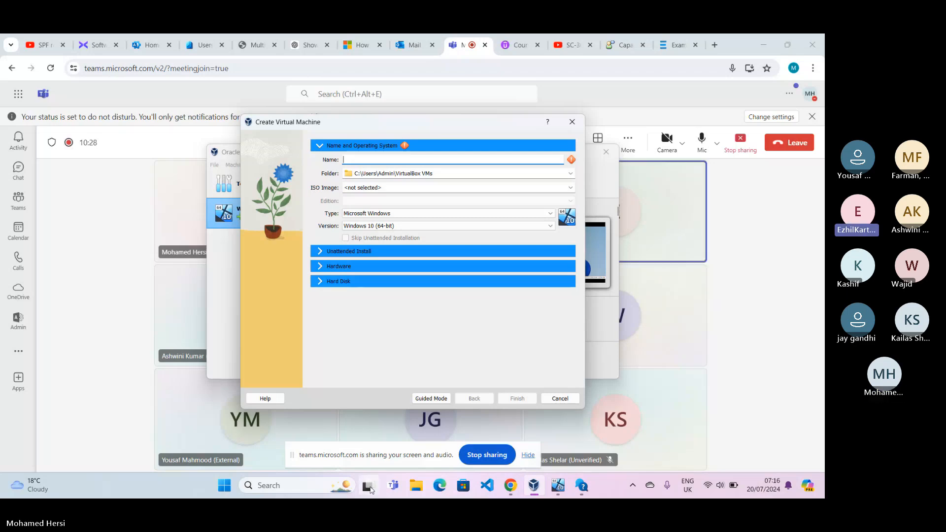
{"action": "mouse_move", "coordinate": [370, 488]}
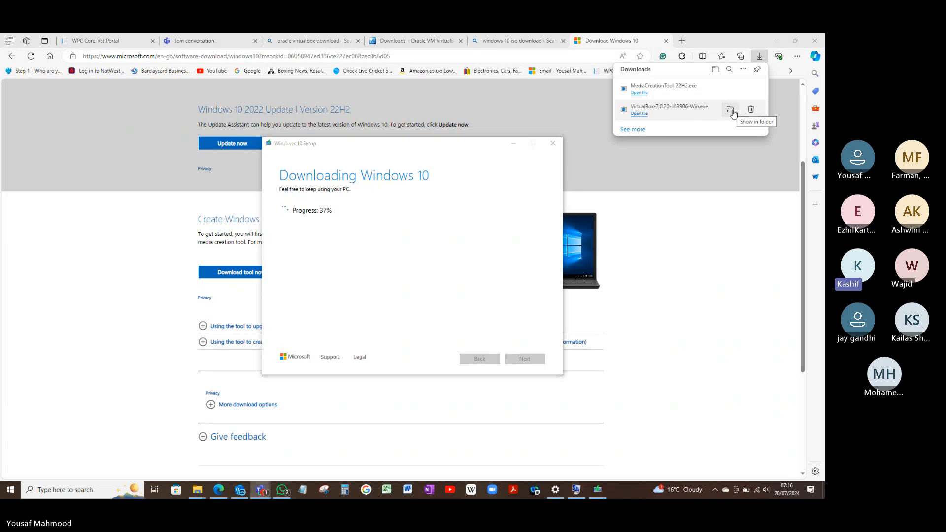
Try to install VirtualBox from the downloaded VirtualBox-7.0.20-163906-Win.exe, then exit the installer
{"action": "left_click", "coordinate": [644, 117]}
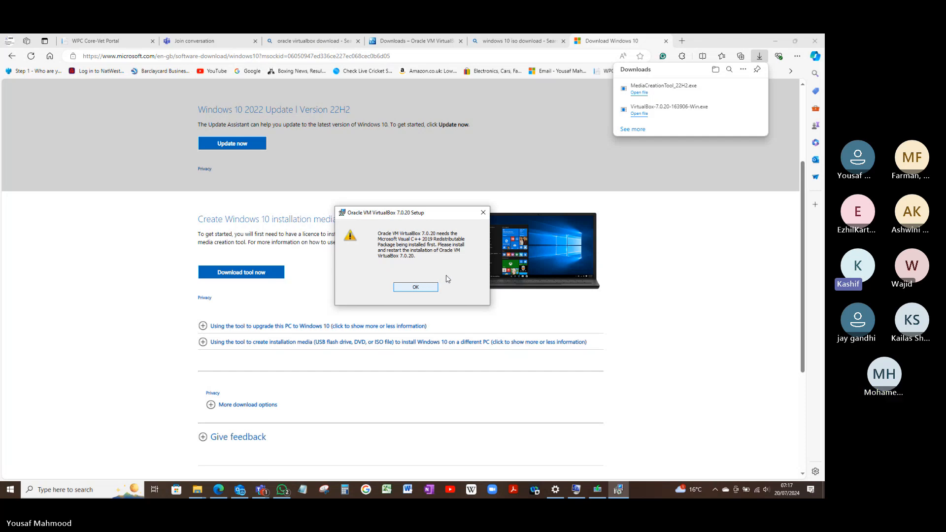
{"action": "left_click", "coordinate": [424, 291]}
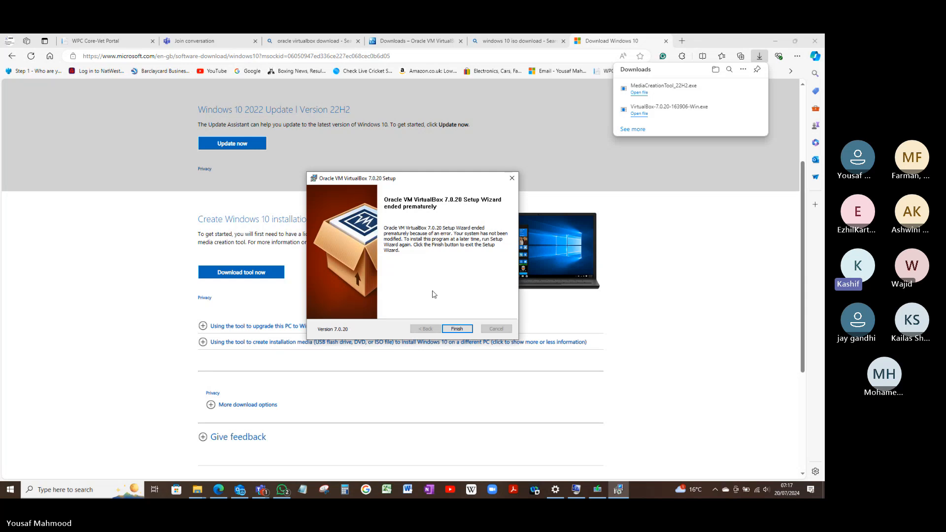
{"action": "left_click", "coordinate": [456, 329]}
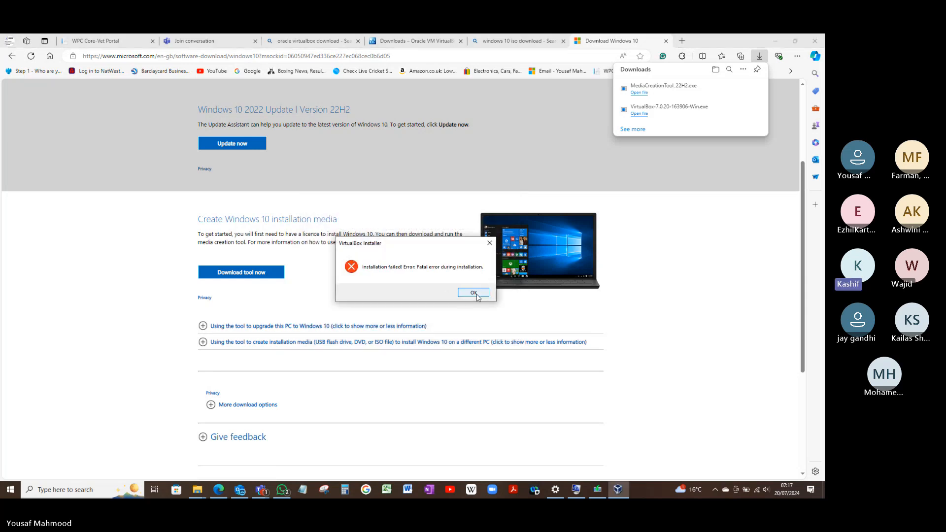
{"action": "left_click", "coordinate": [474, 294]}
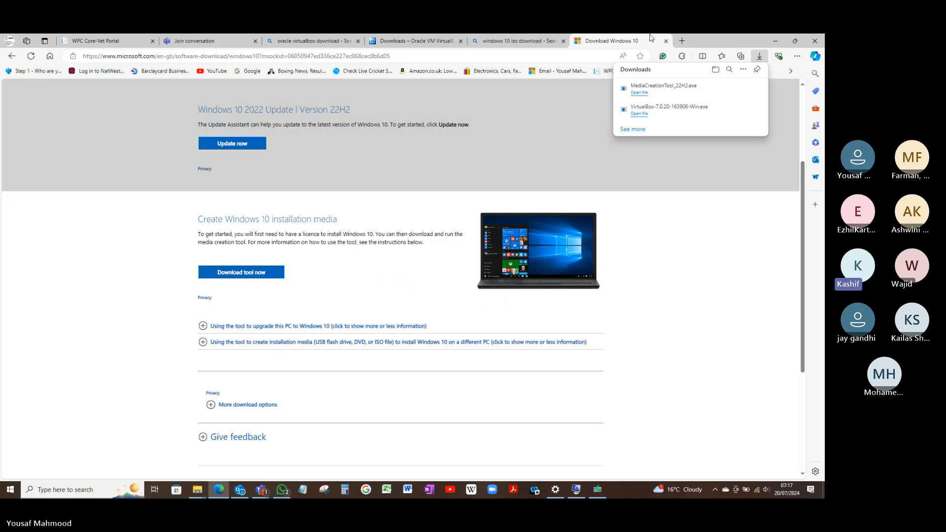
Open the Google home page (google.co.uk) in a new browser tab
{"action": "left_click", "coordinate": [683, 42]}
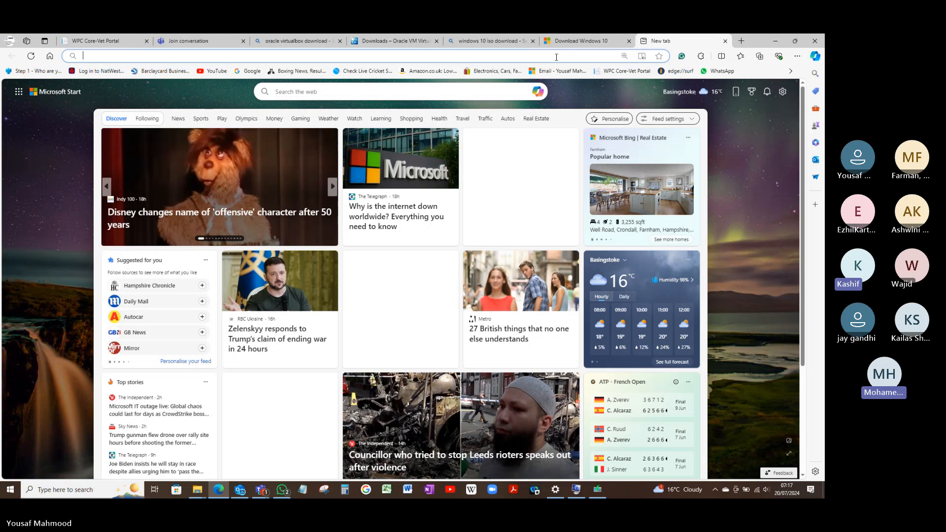
{"action": "left_click", "coordinate": [439, 53]}
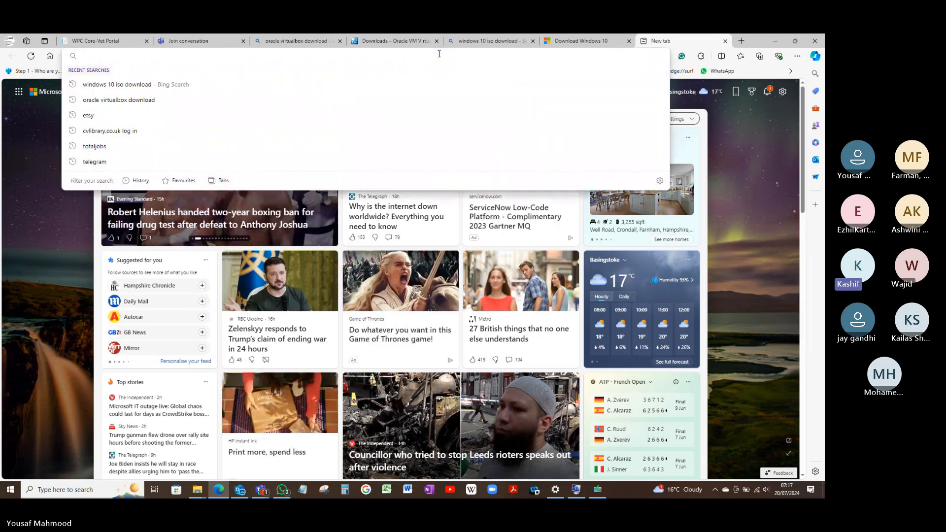
{"action": "type", "text": "google"}
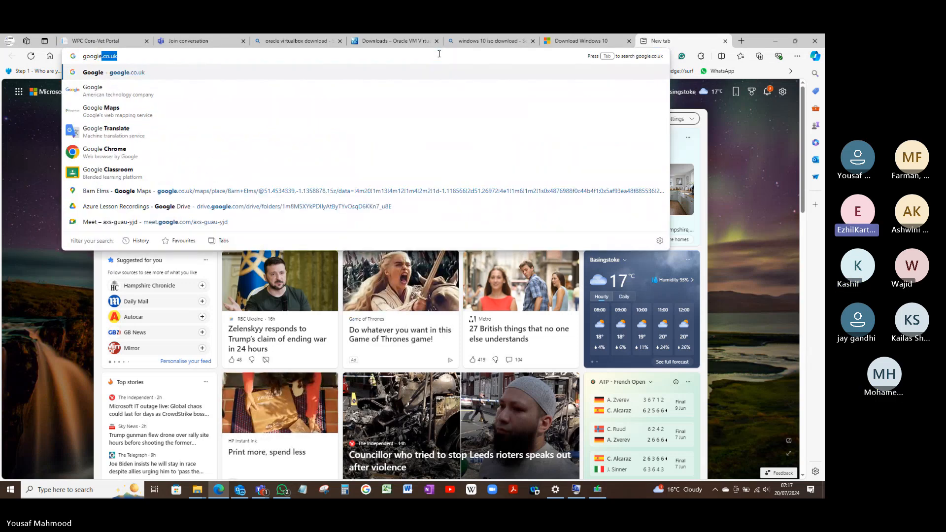
{"action": "key", "text": "Return"}
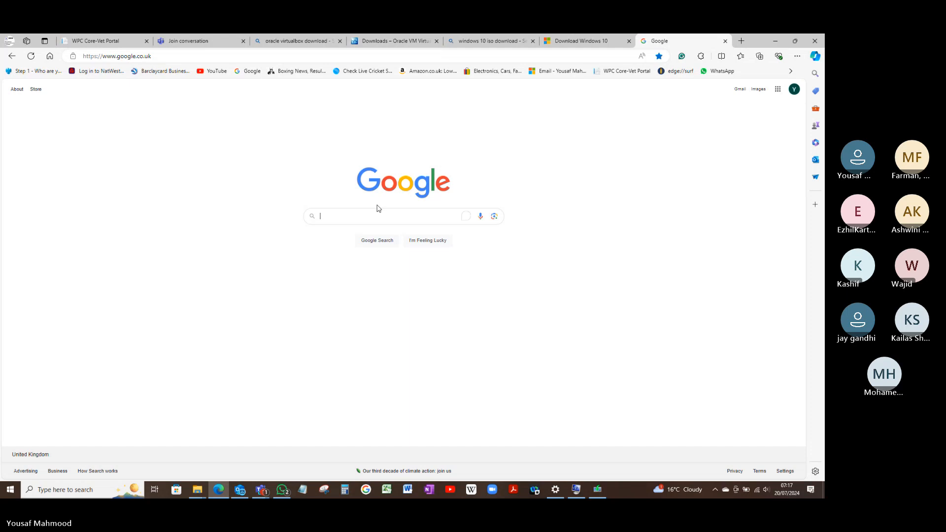
Search Google for "visual c++ 2019 download"
{"action": "left_click", "coordinate": [374, 220]}
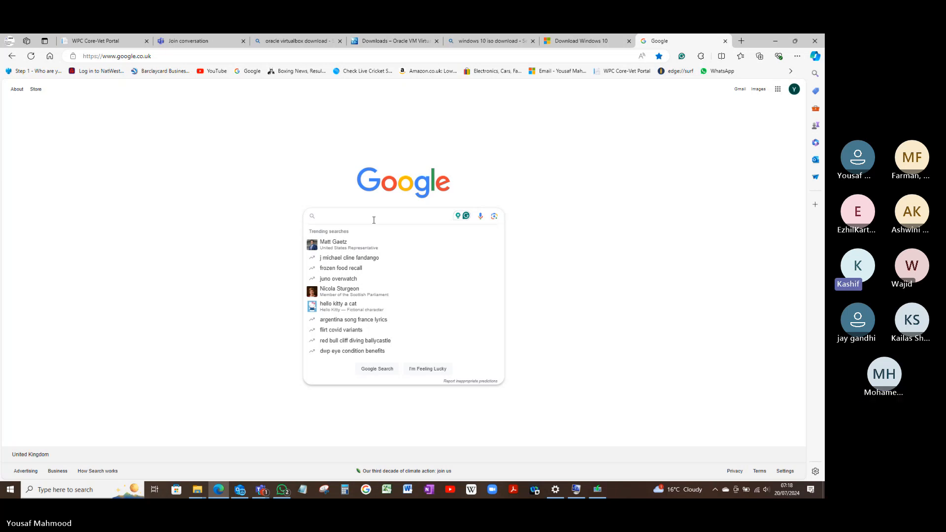
{"action": "type", "text": "visual "}
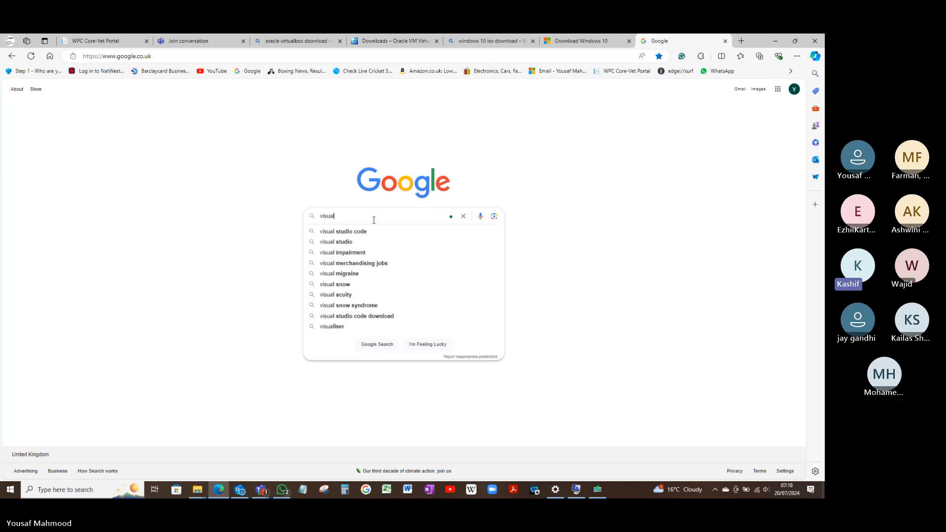
{"action": "type", "text": "c"}
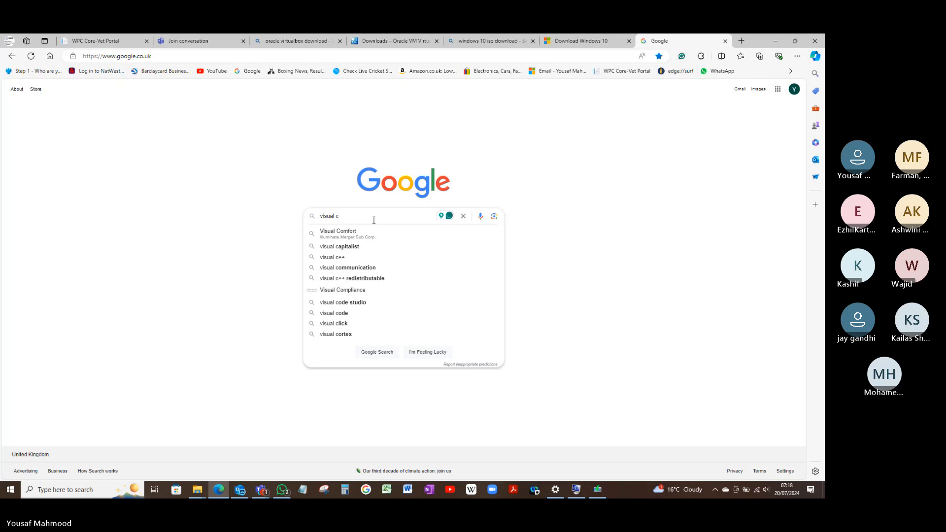
{"action": "type", "text": "++ 20"}
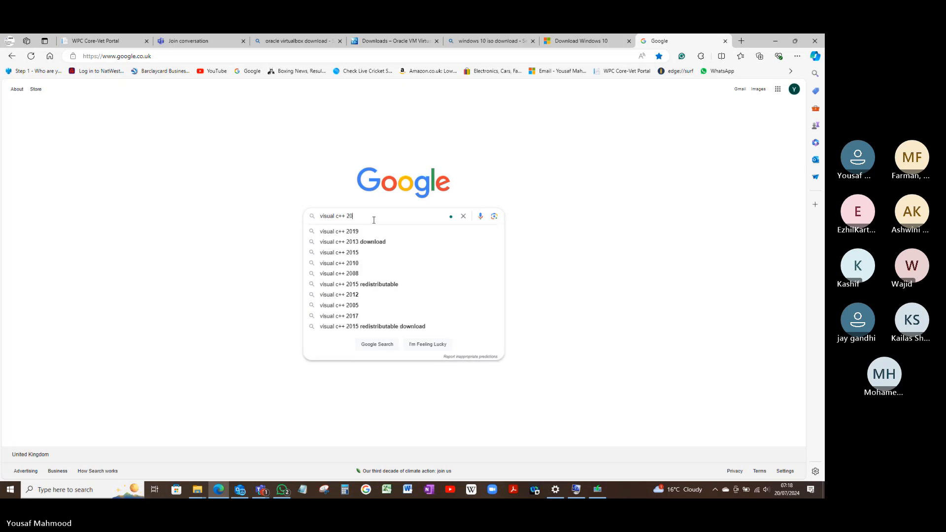
{"action": "type", "text": "19 down"}
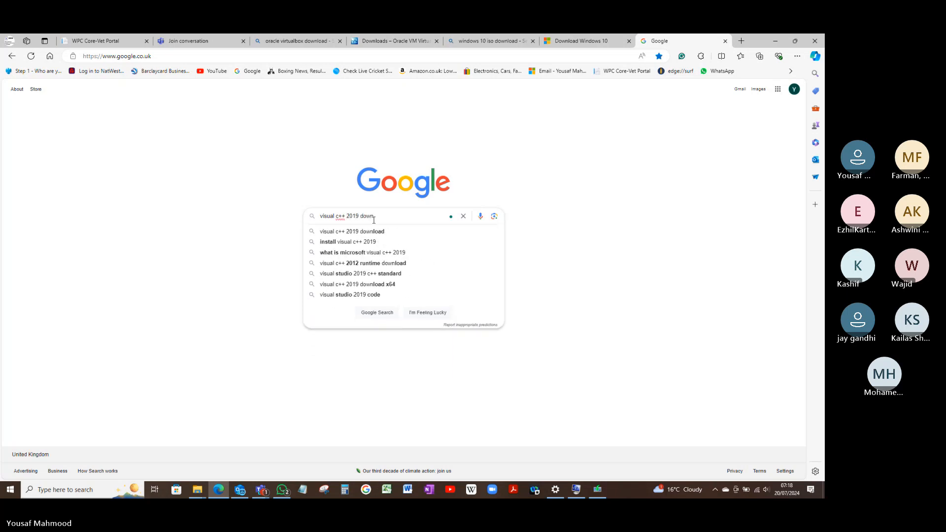
{"action": "type", "text": "load"}
{"action": "key", "text": "Down"}
{"action": "key", "text": "Return"}
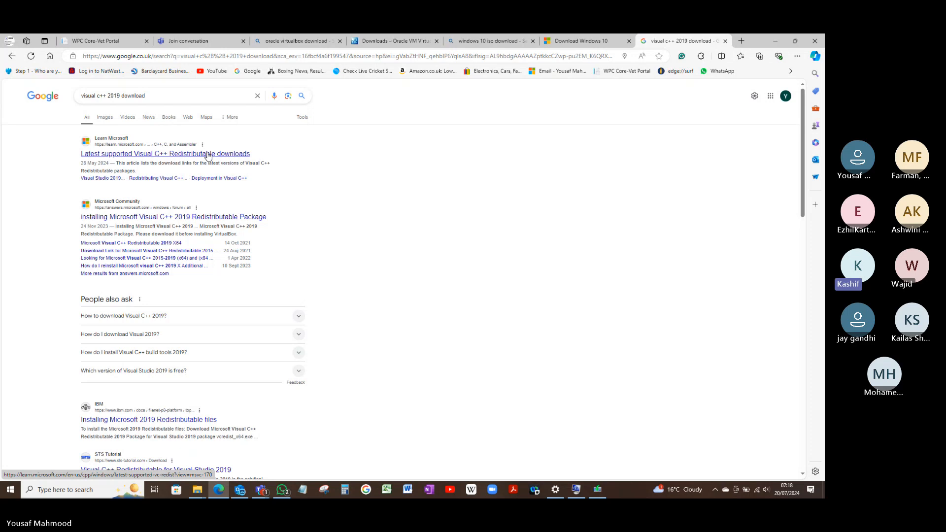
Open Microsoft Learn's "Latest supported Visual C++ Redistributable downloads" article and download the X64 package for the latest version
{"action": "left_click", "coordinate": [208, 155]}
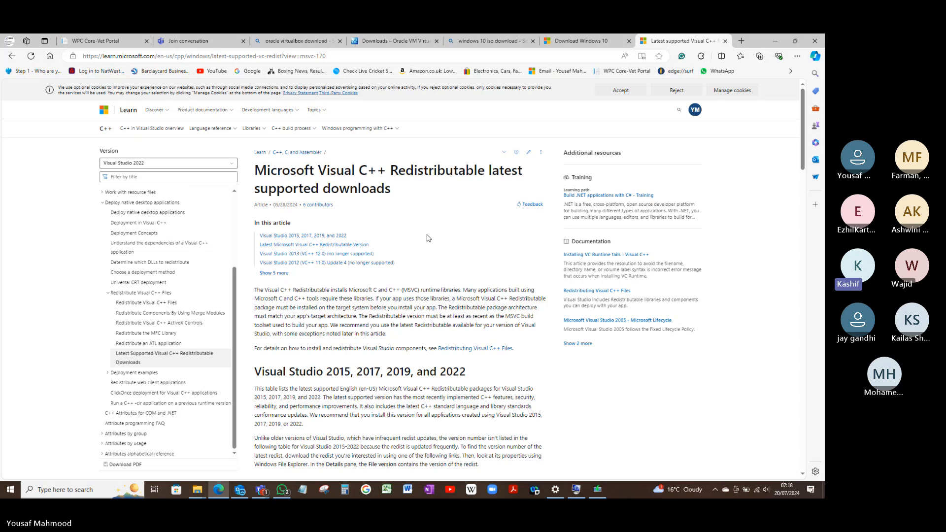
{"action": "scroll", "coordinate": [427, 235], "scroll_direction": "down", "scroll_amount": 6}
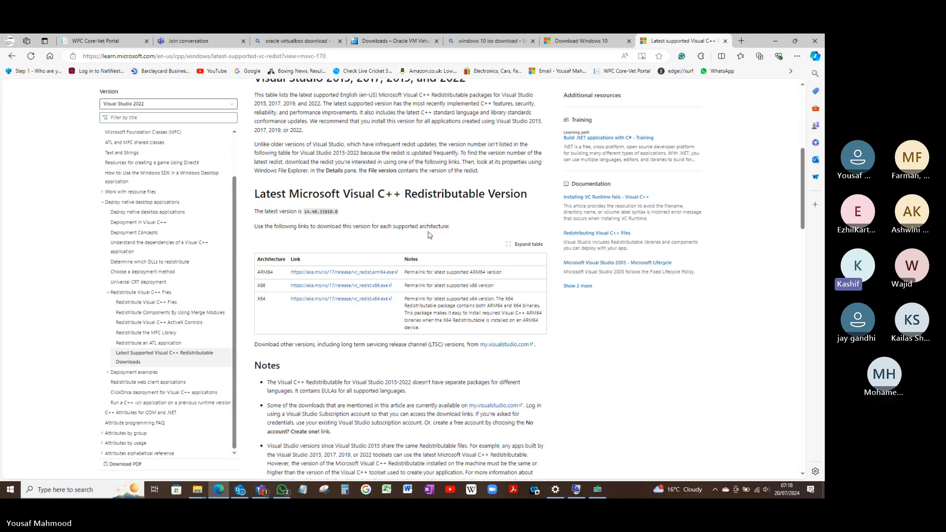
{"action": "scroll", "coordinate": [429, 235], "scroll_direction": "down", "scroll_amount": 1}
{"action": "scroll", "coordinate": [429, 233], "scroll_direction": "up", "scroll_amount": 1}
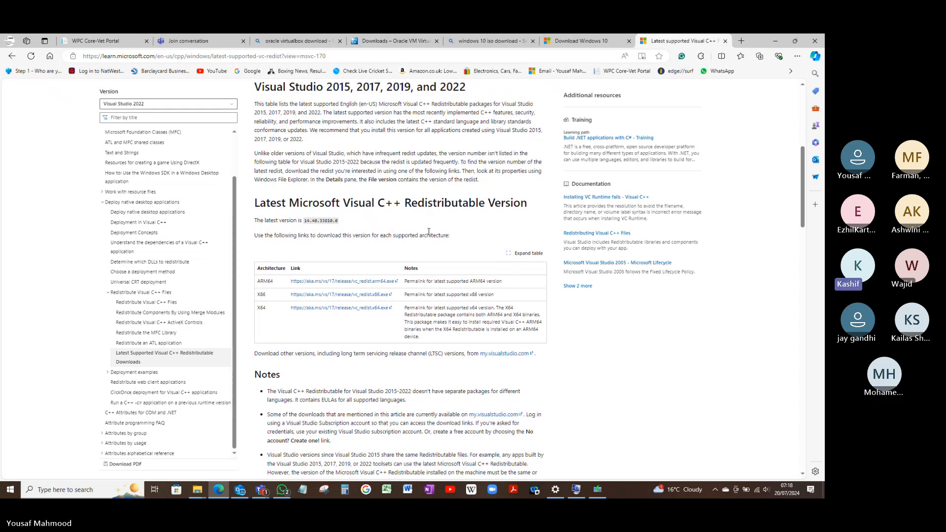
{"action": "left_click", "coordinate": [307, 309]}
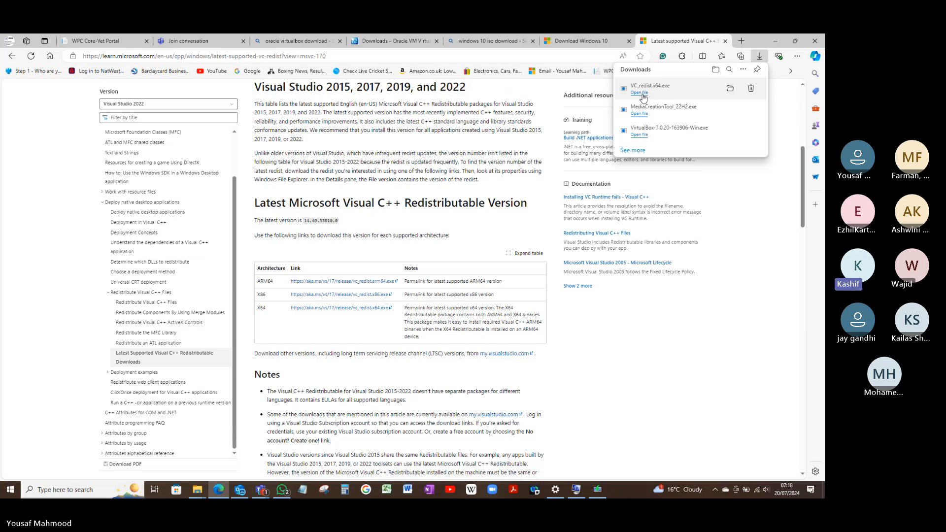
Run the downloaded VC_redist.x64.exe, accept the license terms, install the redistributable and close its setup without restarting the computer
{"action": "left_click", "coordinate": [641, 93]}
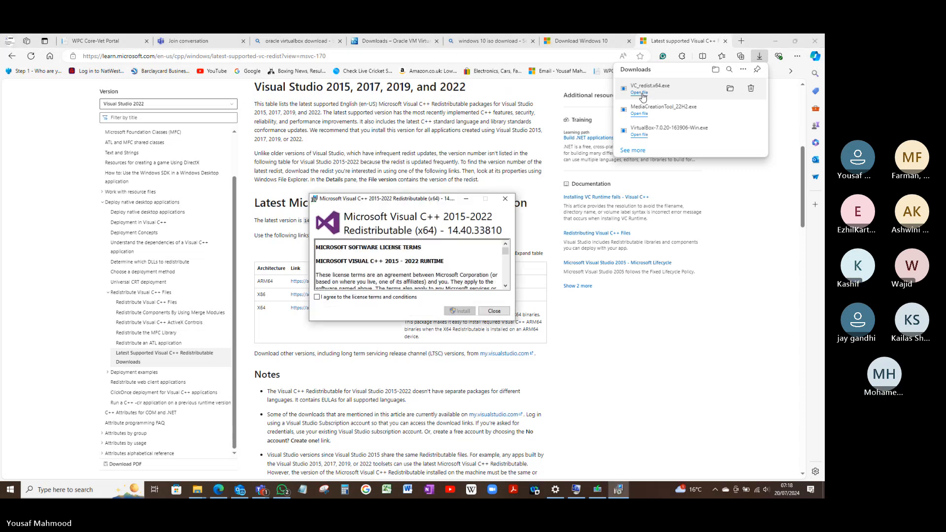
{"action": "left_click", "coordinate": [408, 297]}
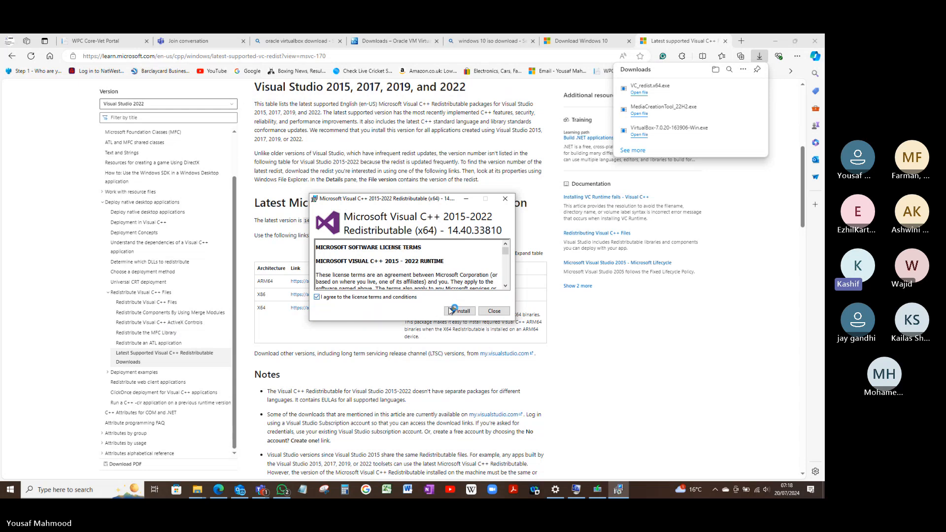
{"action": "left_click", "coordinate": [458, 312]}
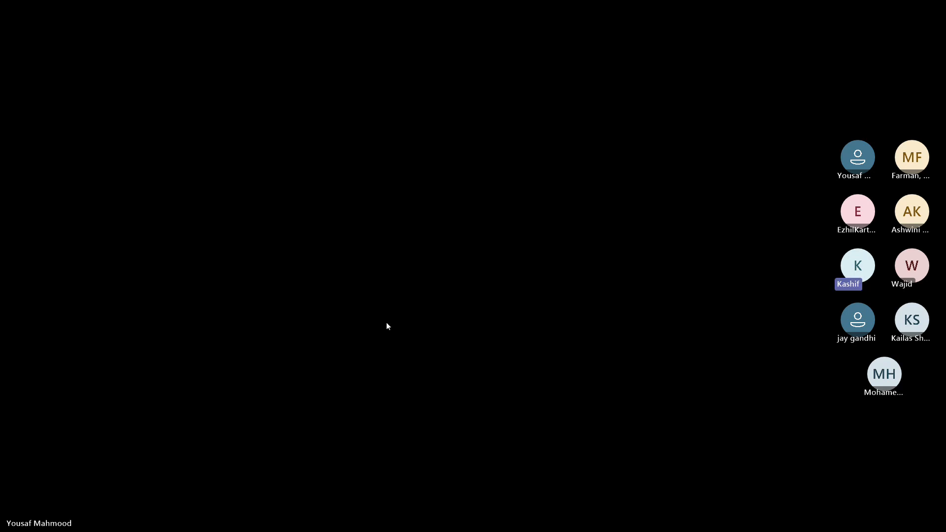
{"action": "left_click", "coordinate": [387, 323]}
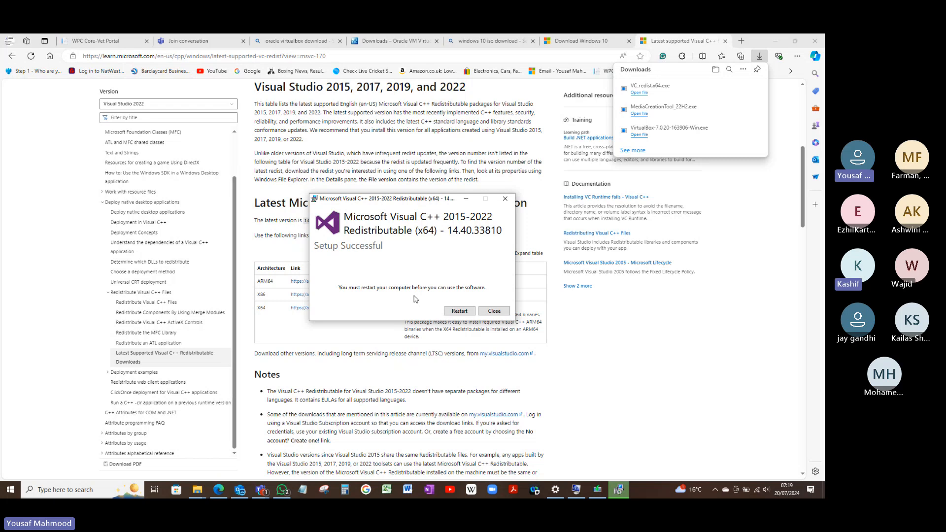
{"action": "left_click", "coordinate": [494, 312]}
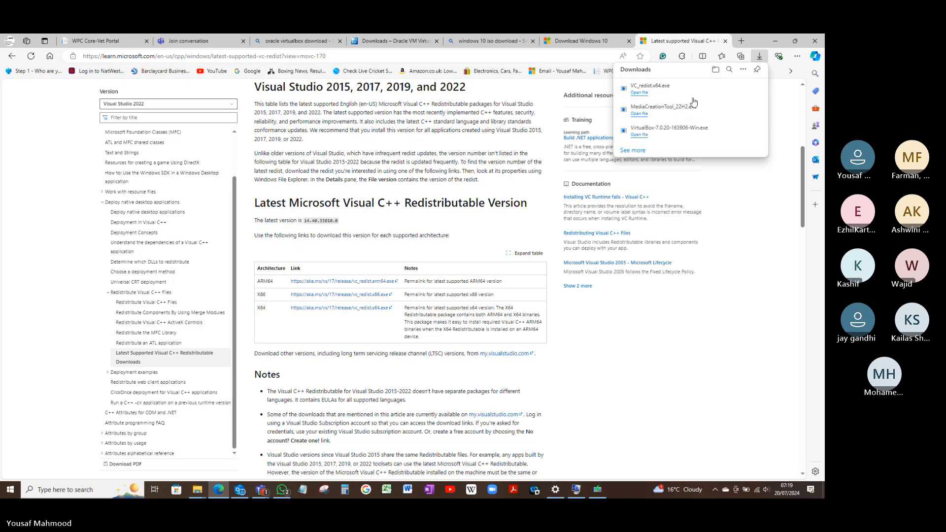
Run the downloaded VirtualBox 7.0.20 installer again and install it with the default features, location and shortcuts, accepting the network and Python dependency warnings
{"action": "left_click", "coordinate": [642, 137]}
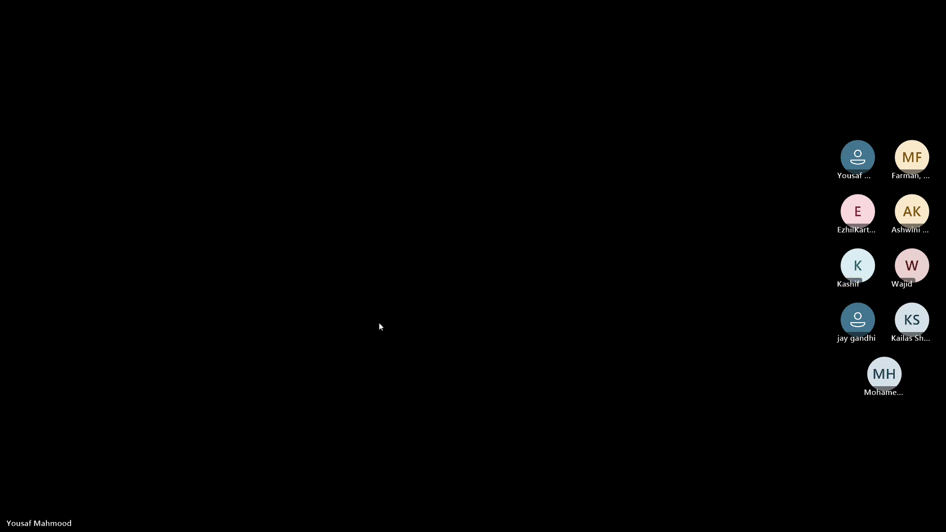
{"action": "left_click", "coordinate": [380, 323]}
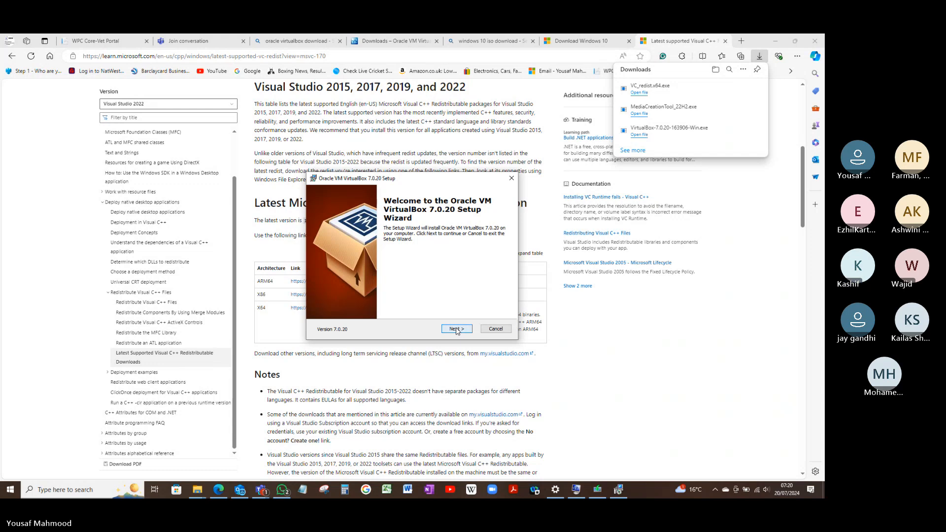
{"action": "left_click", "coordinate": [457, 329]}
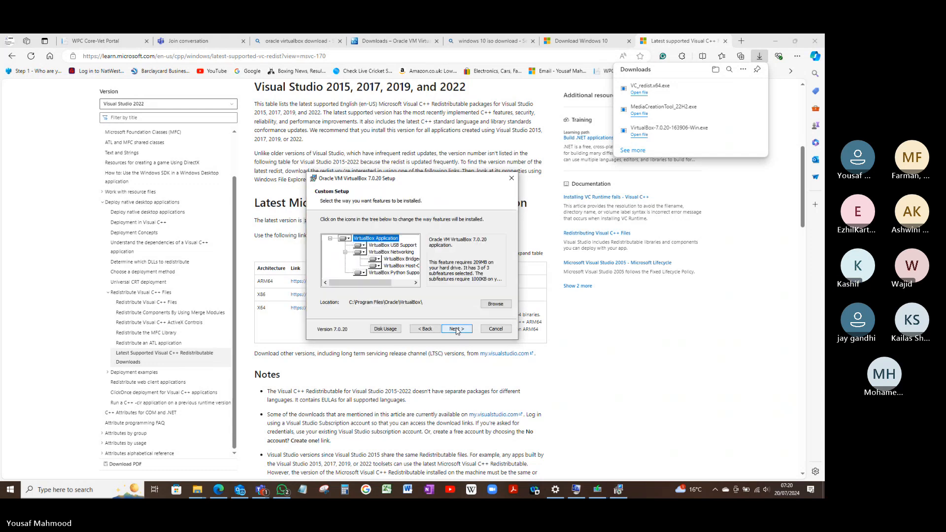
{"action": "left_click", "coordinate": [457, 329]}
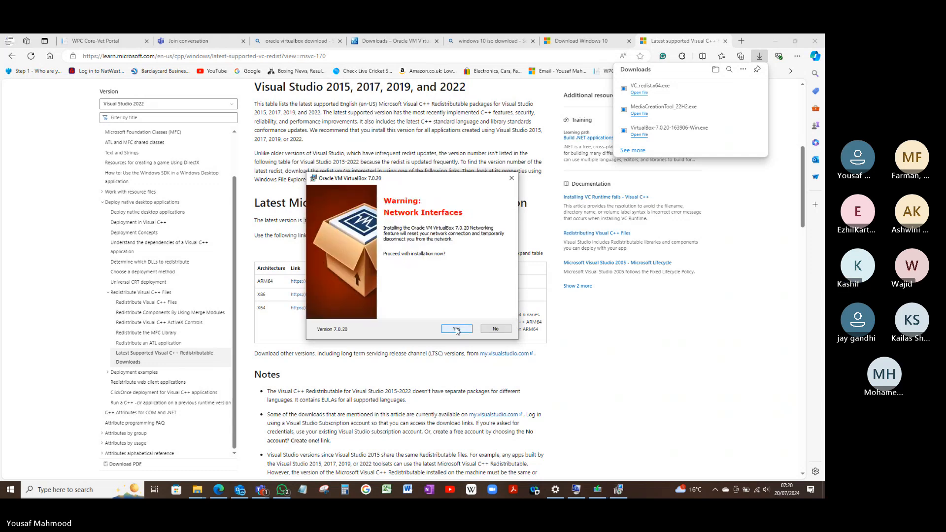
{"action": "left_click", "coordinate": [456, 329]}
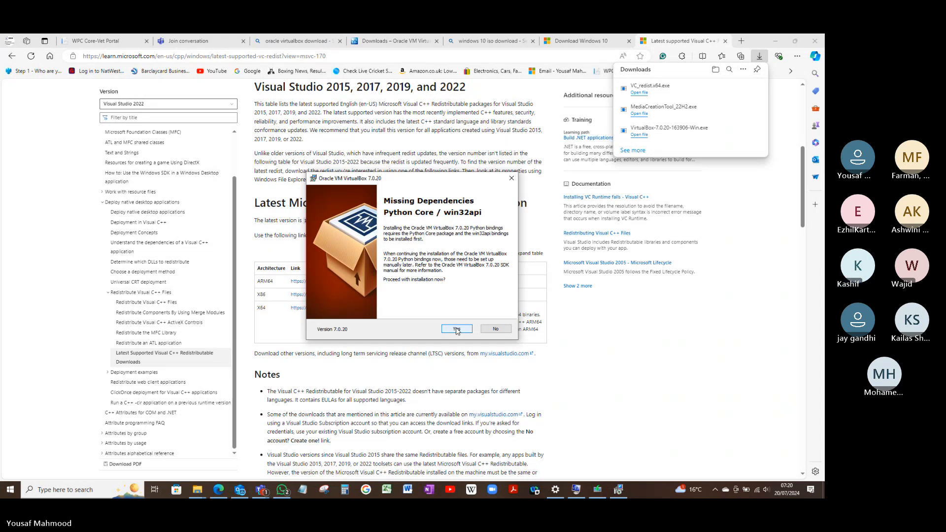
{"action": "left_click", "coordinate": [457, 329]}
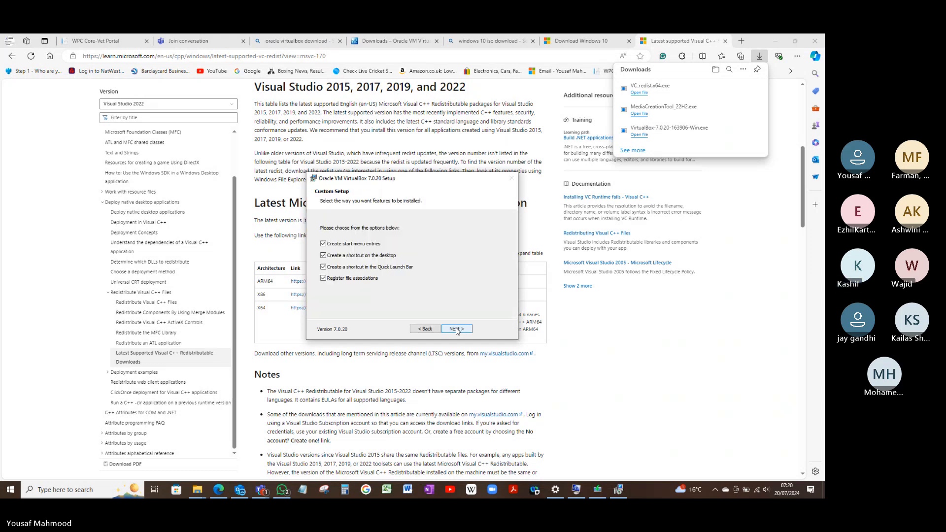
{"action": "left_click", "coordinate": [457, 329]}
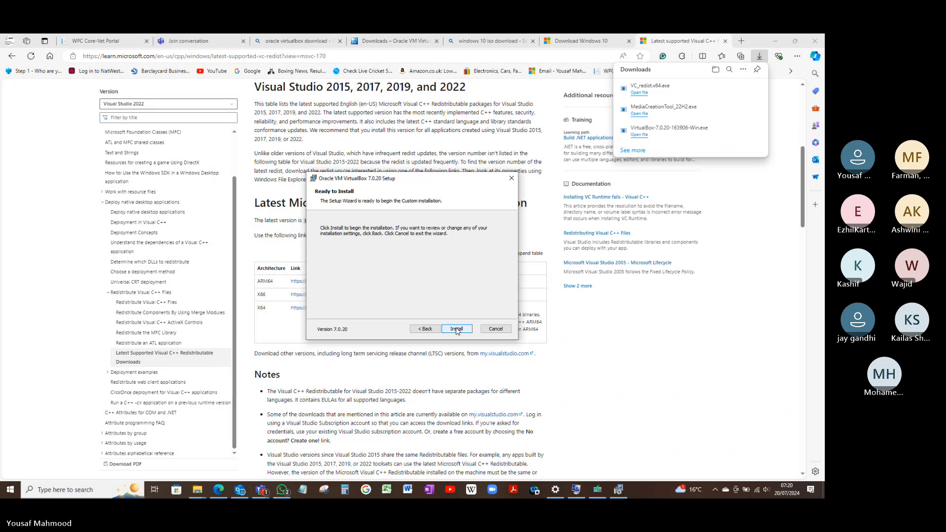
{"action": "left_click", "coordinate": [457, 329]}
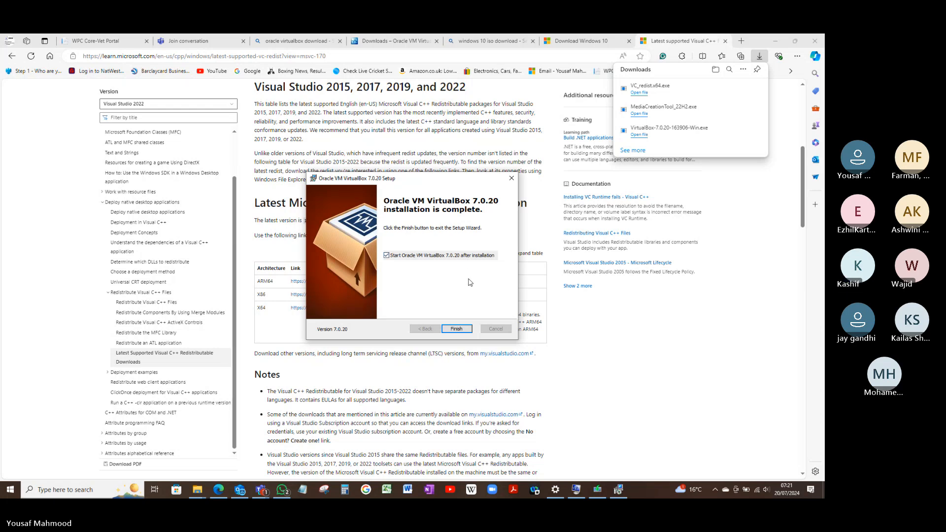
Finish the VirtualBox 7.0.20 setup with the option to start VirtualBox after installation, and bring up VirtualBox Manager
{"action": "left_click", "coordinate": [457, 328]}
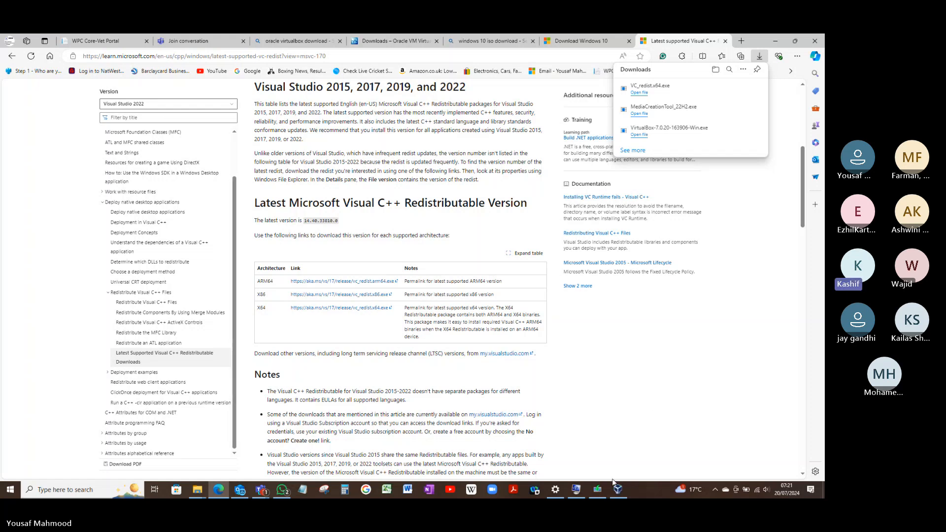
{"action": "mouse_move", "coordinate": [620, 490]}
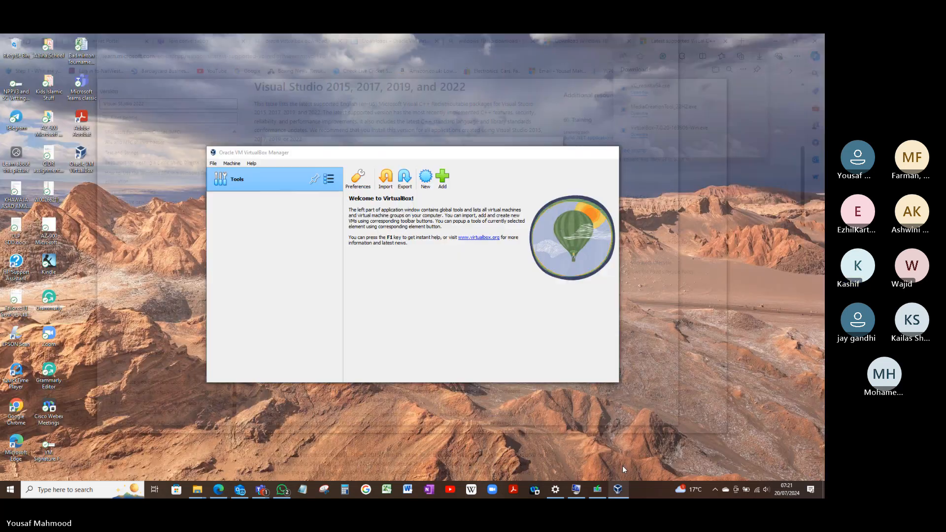
{"action": "left_click", "coordinate": [623, 466]}
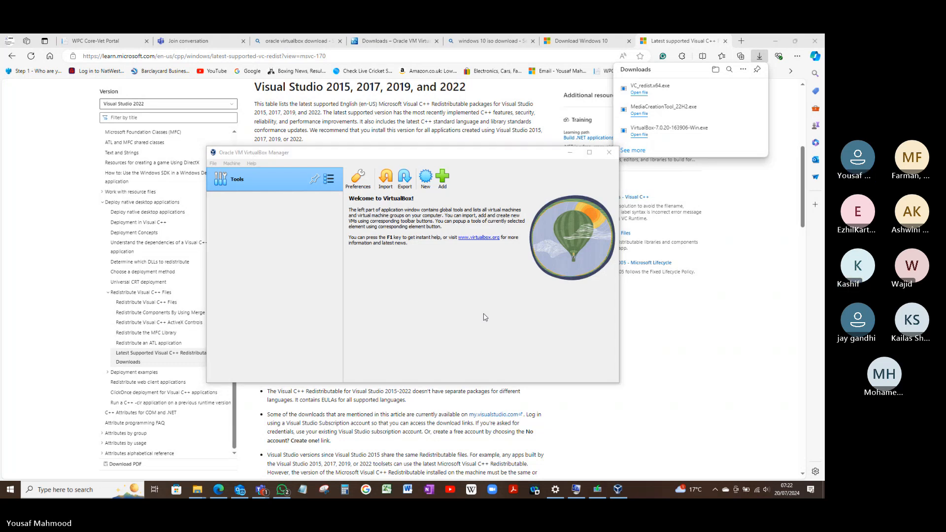
Open Windows System Information and check the processor and installed physical memory entries
{"action": "key", "text": "super"}
{"action": "type", "text": "syst"}
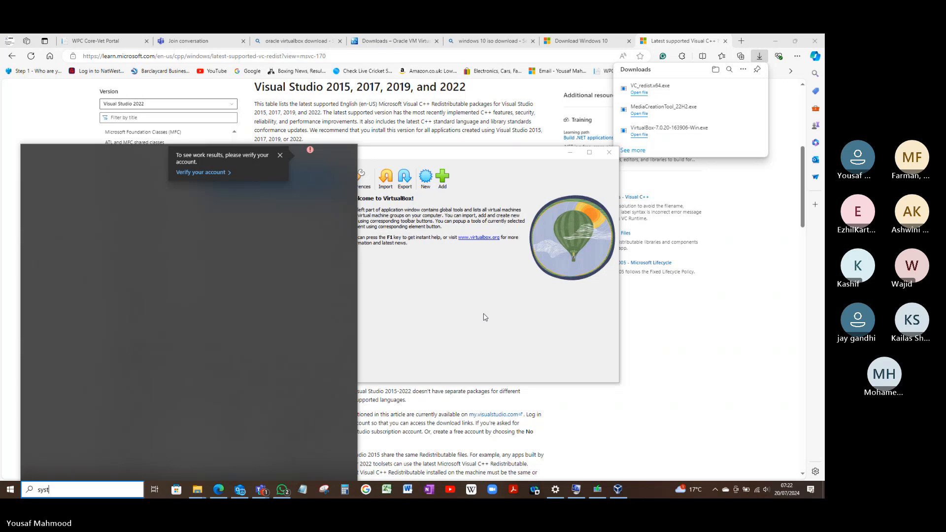
{"action": "key", "text": "Return"}
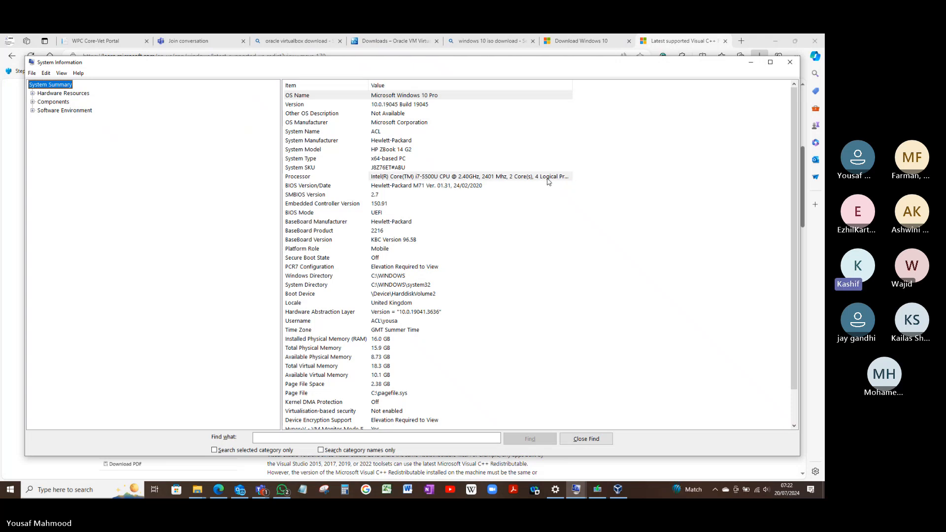
{"action": "left_click", "coordinate": [548, 178]}
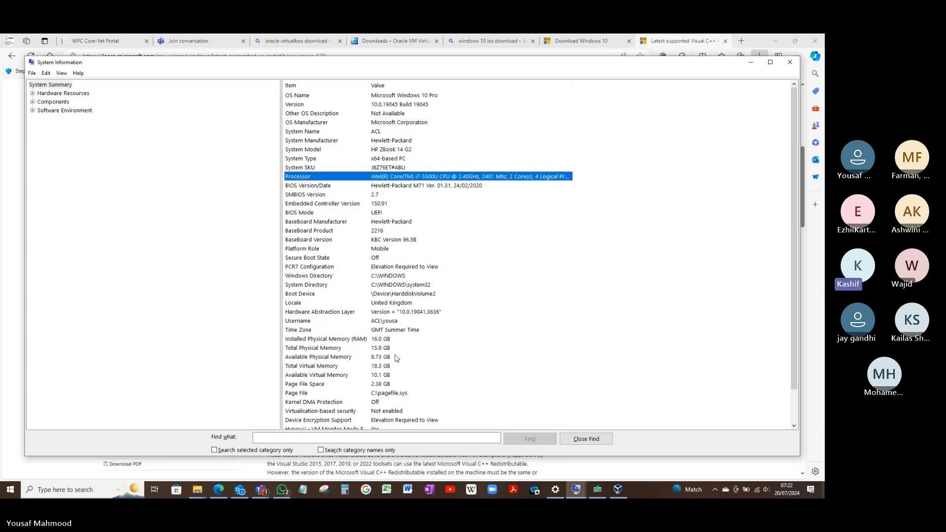
{"action": "left_click", "coordinate": [383, 340]}
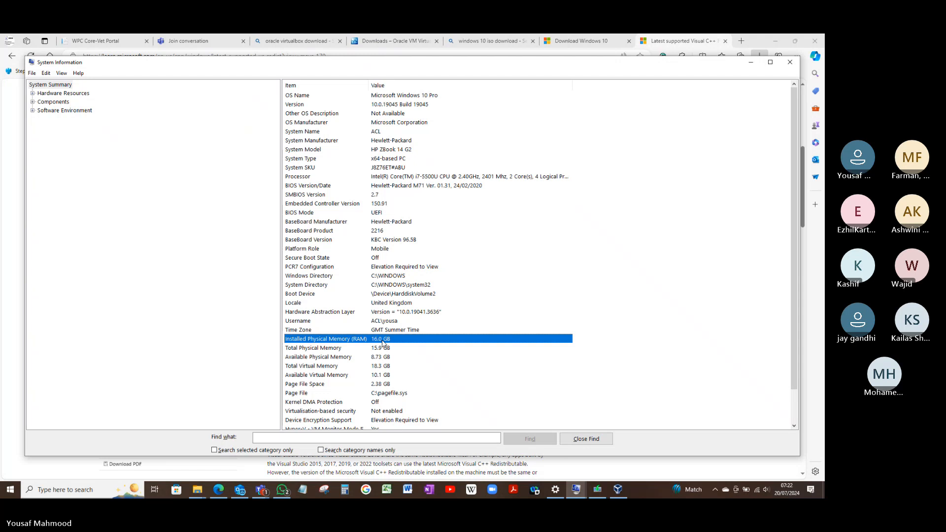
Check the free space on the C: drive under This PC in File Explorer, and minimise File Explorer and System Information
{"action": "key", "text": "super"}
{"action": "key", "text": "super"}
{"action": "mouse_move", "coordinate": [199, 491]}
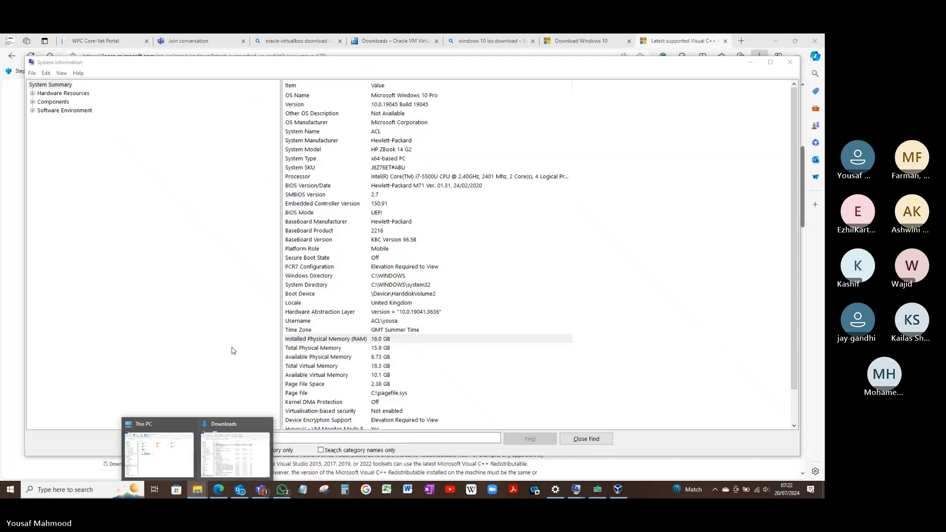
{"action": "left_click", "coordinate": [234, 449]}
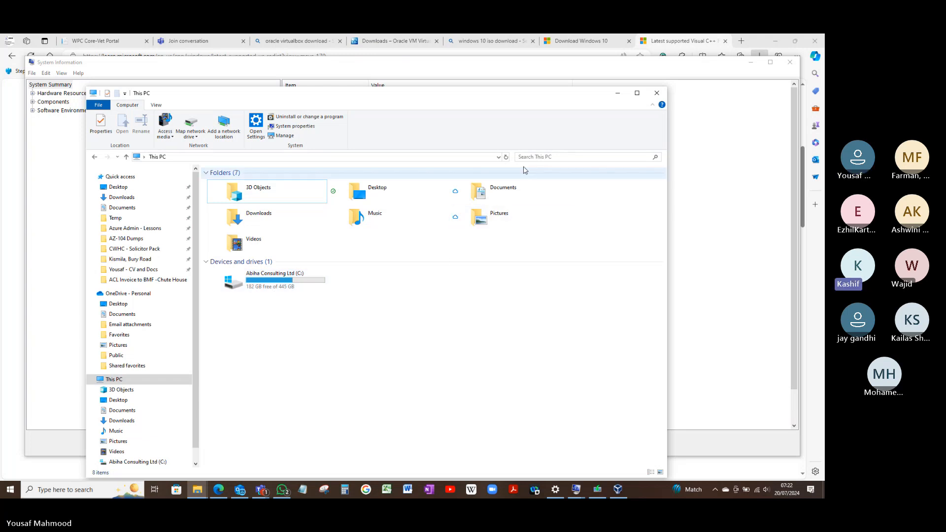
{"action": "left_click", "coordinate": [617, 93]}
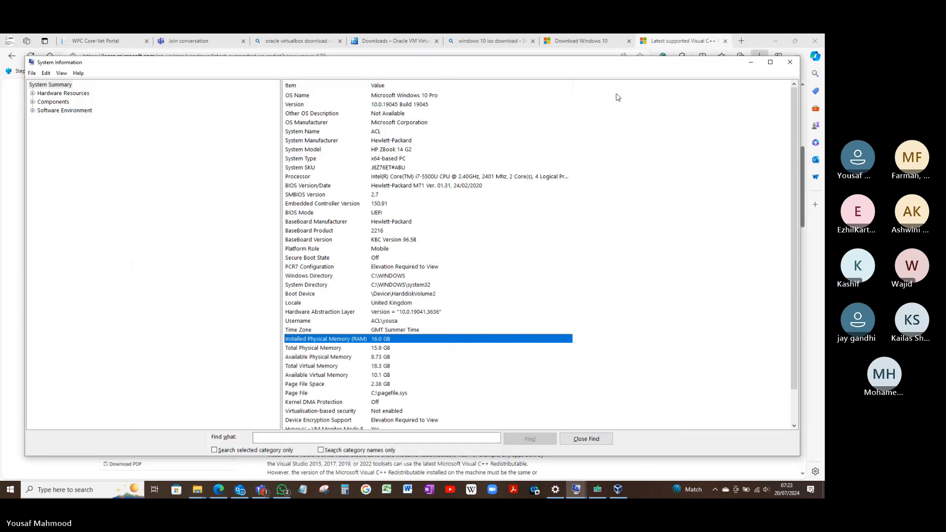
{"action": "left_click", "coordinate": [751, 63]}
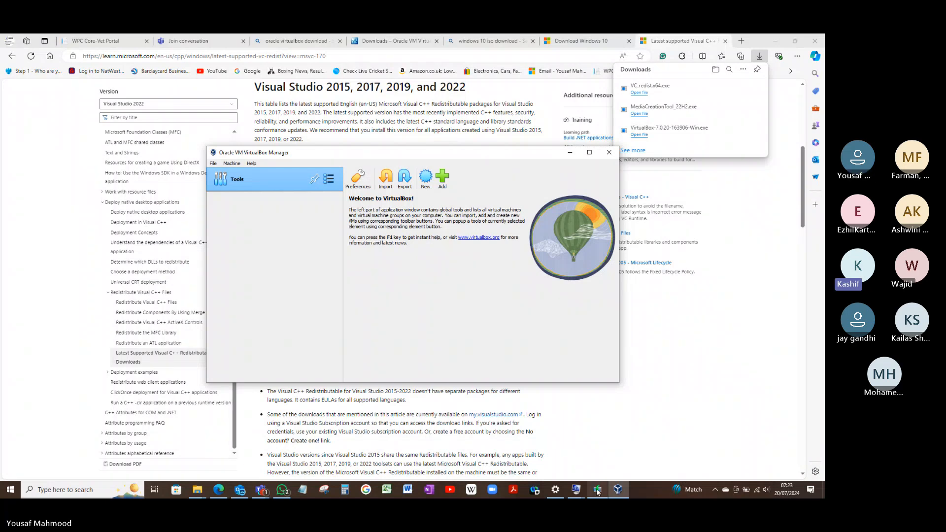
Switch to Windows 10 Setup and finish it once the Windows.iso file is created, without burning a DVD
{"action": "mouse_move", "coordinate": [598, 493]}
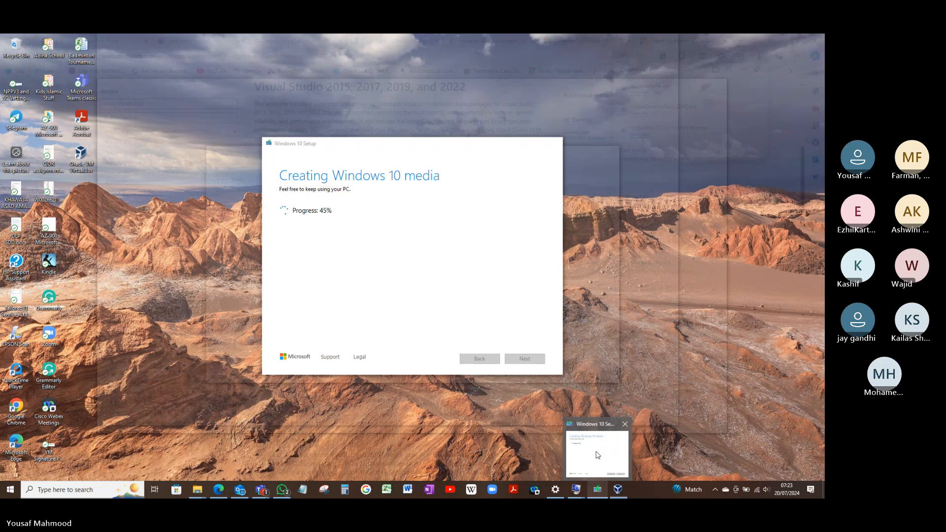
{"action": "left_click", "coordinate": [597, 455]}
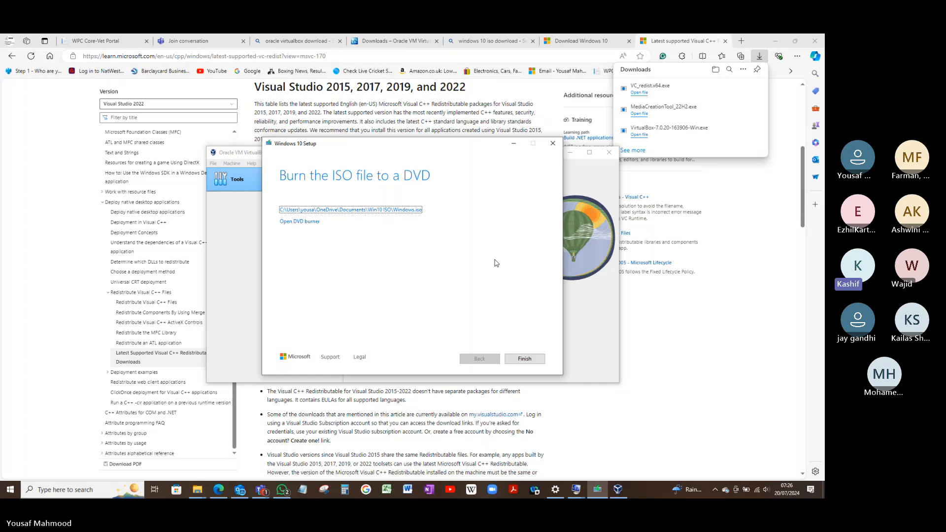
{"action": "left_click", "coordinate": [522, 359]}
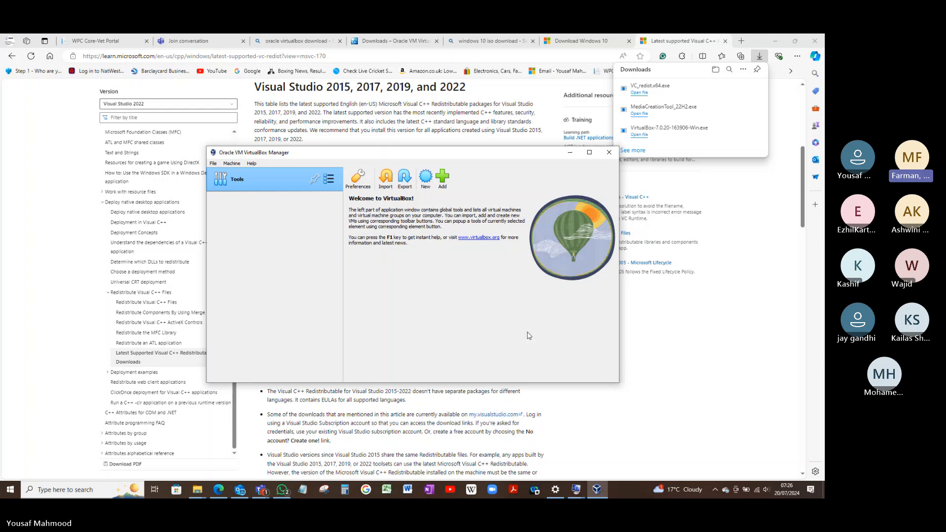
Close both System Information windows and the Settings window
{"action": "mouse_move", "coordinate": [592, 488]}
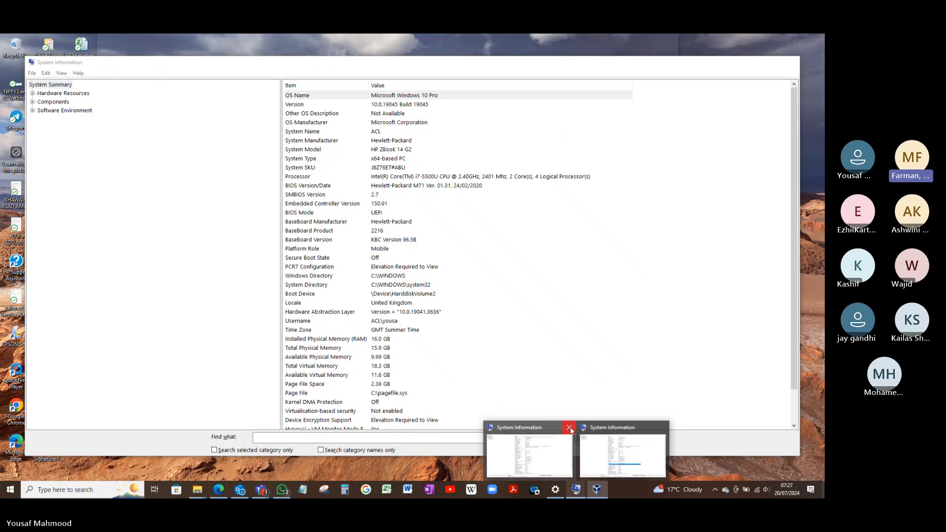
{"action": "left_click", "coordinate": [571, 430]}
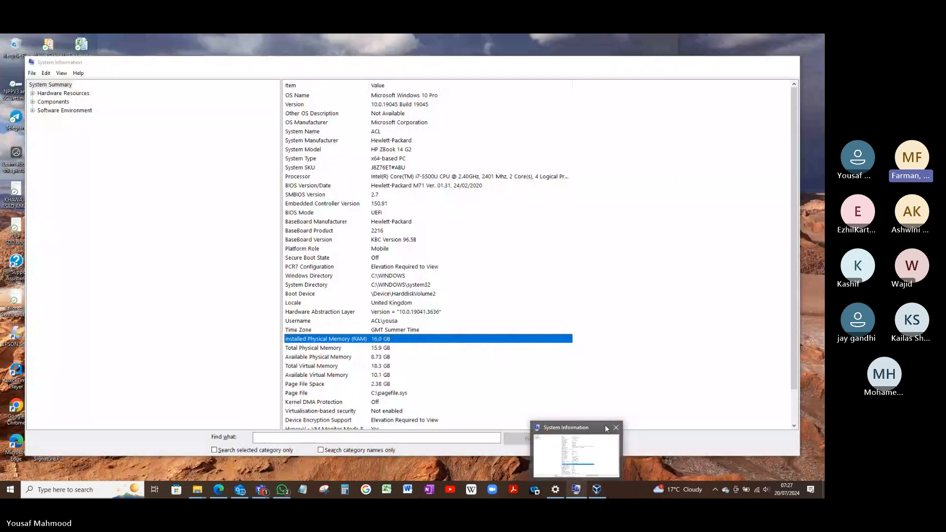
{"action": "left_click", "coordinate": [615, 428]}
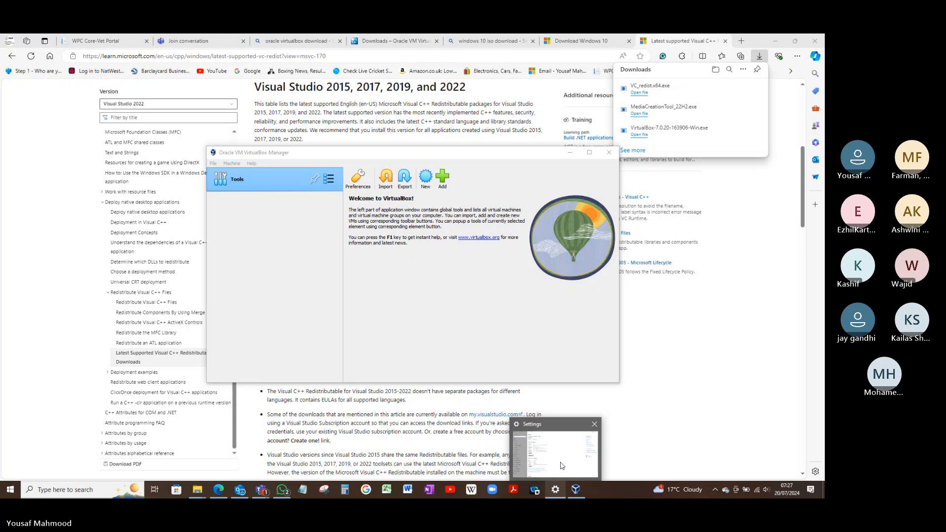
{"action": "left_click", "coordinate": [554, 493]}
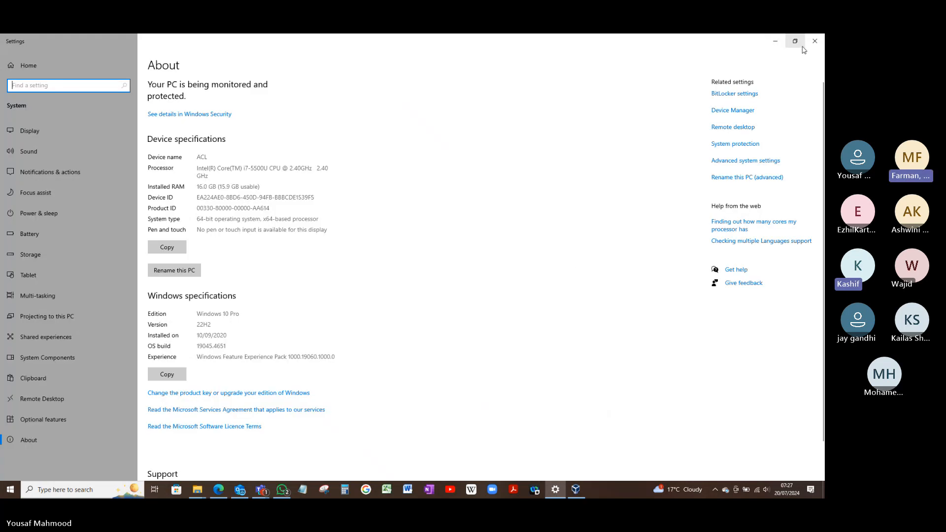
{"action": "left_click", "coordinate": [815, 43]}
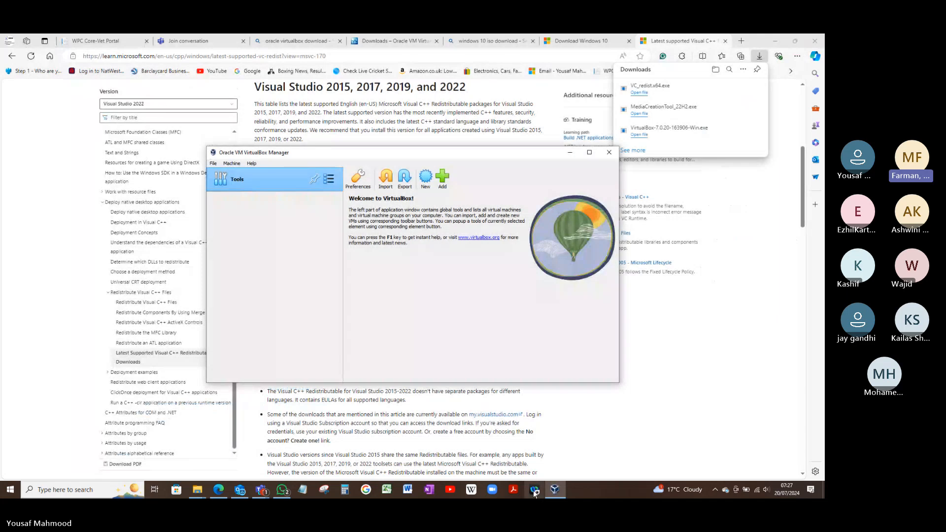
{"action": "mouse_move", "coordinate": [555, 492]}
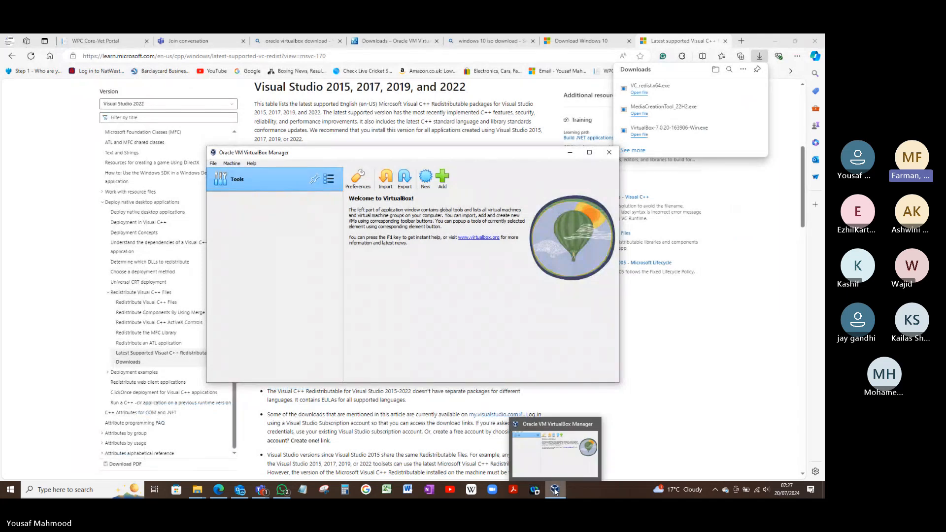
{"action": "left_click", "coordinate": [578, 492]}
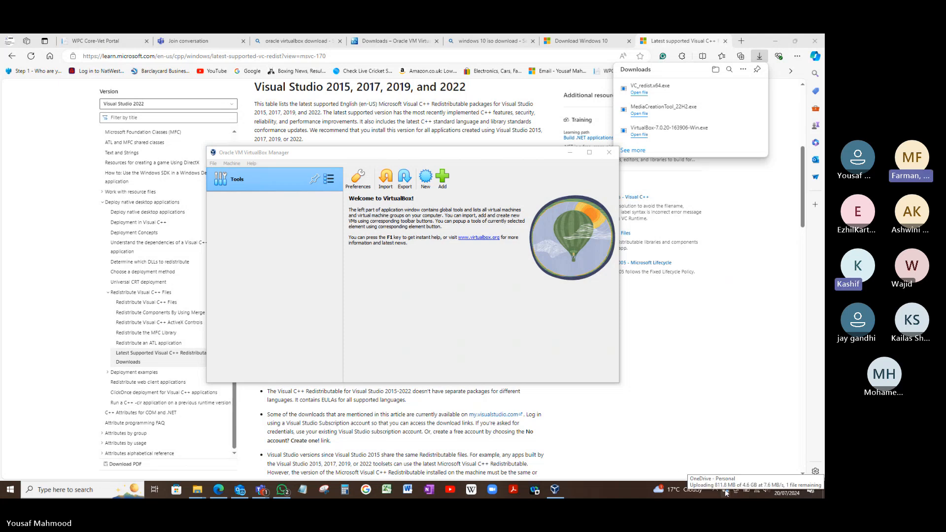
{"action": "left_click", "coordinate": [511, 327]}
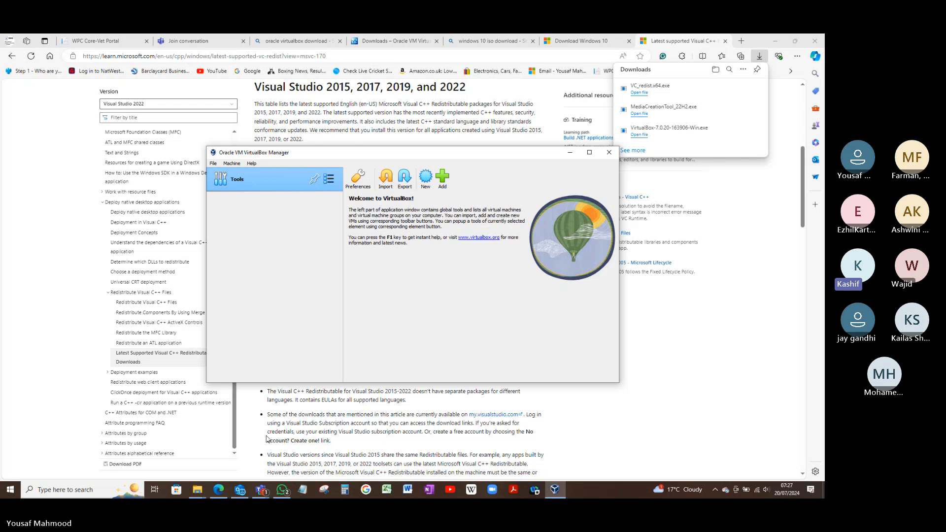
Open the Win10 ISO folder inside Documents in File Explorer
{"action": "mouse_move", "coordinate": [202, 491]}
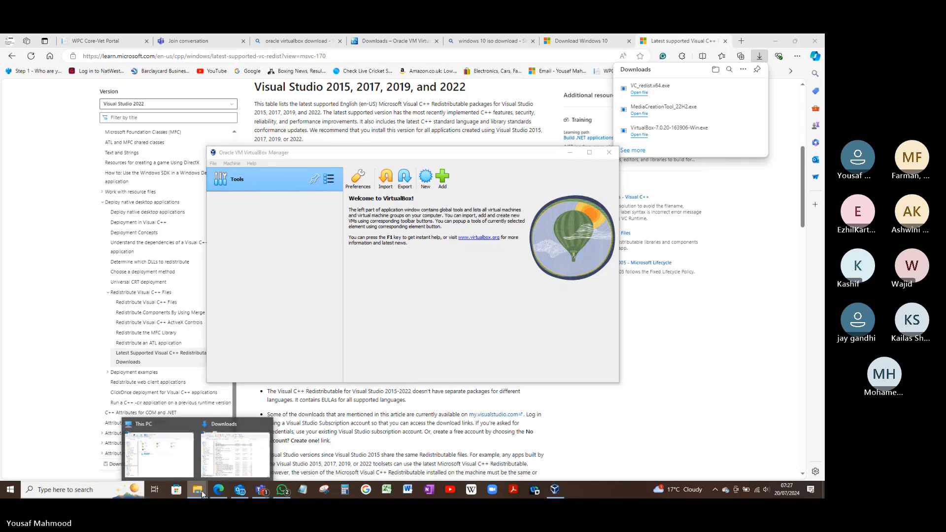
{"action": "mouse_move", "coordinate": [235, 458]}
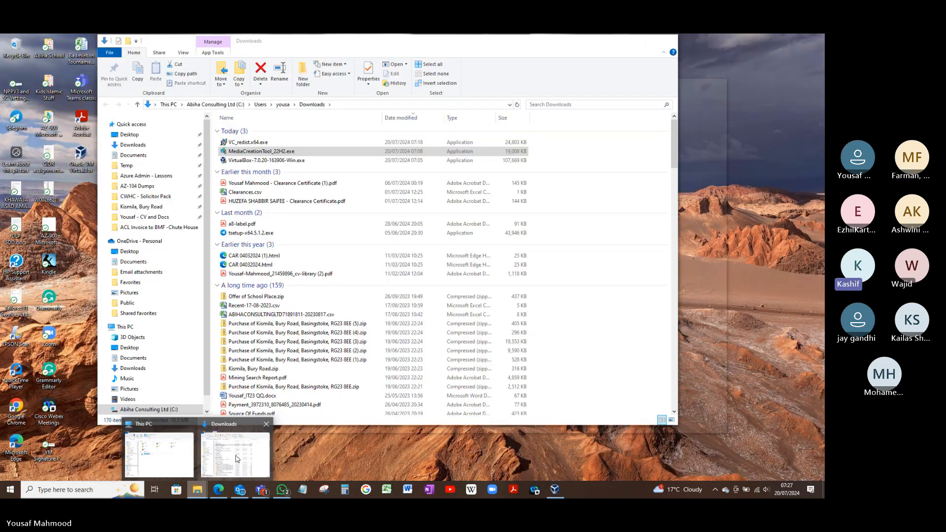
{"action": "mouse_move", "coordinate": [187, 457]}
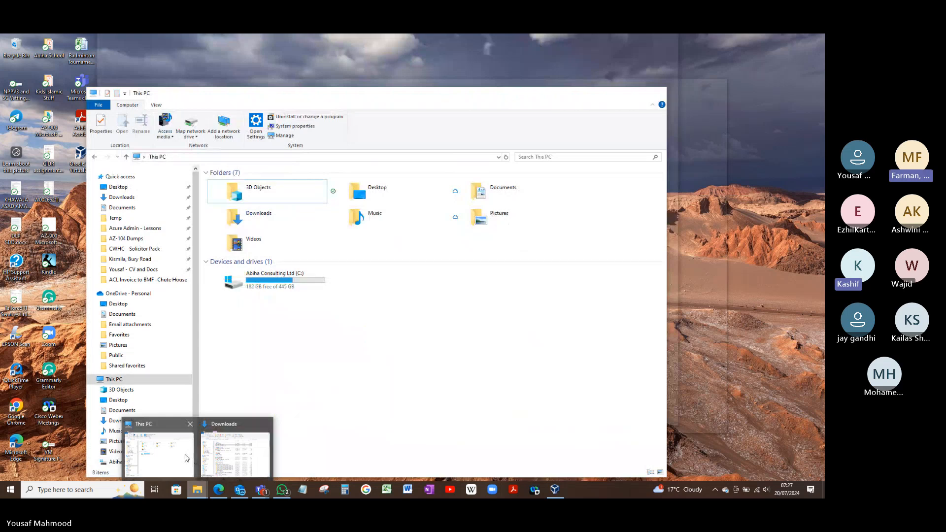
{"action": "left_click", "coordinate": [186, 458]}
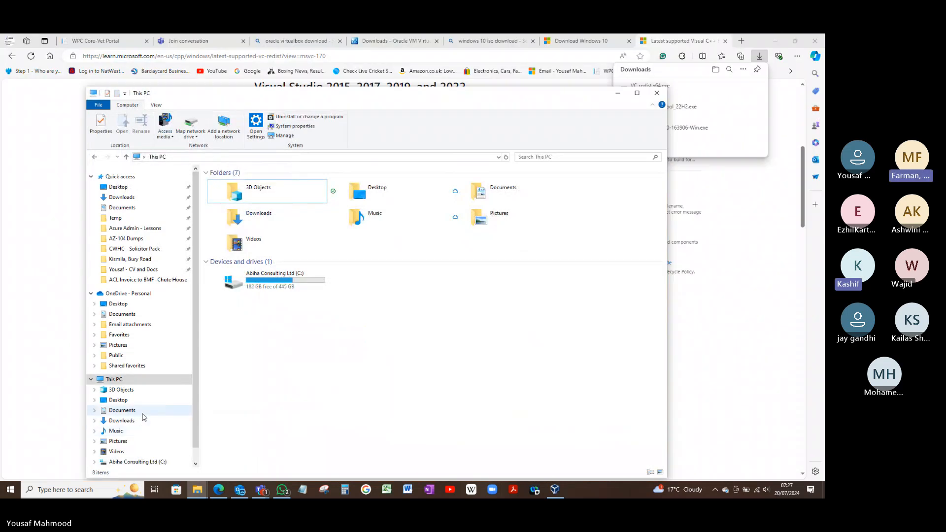
{"action": "left_click", "coordinate": [143, 411]}
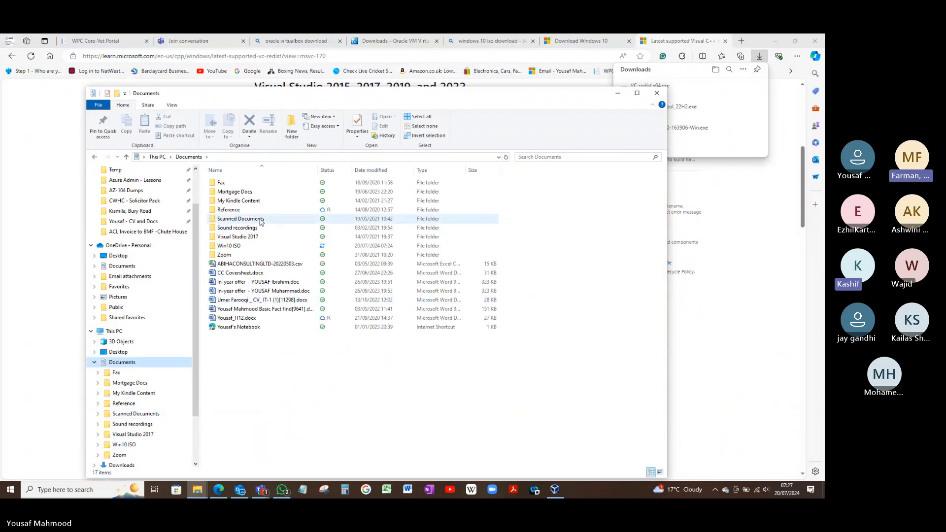
{"action": "left_click", "coordinate": [252, 246]}
{"action": "double_click", "coordinate": [251, 245]}
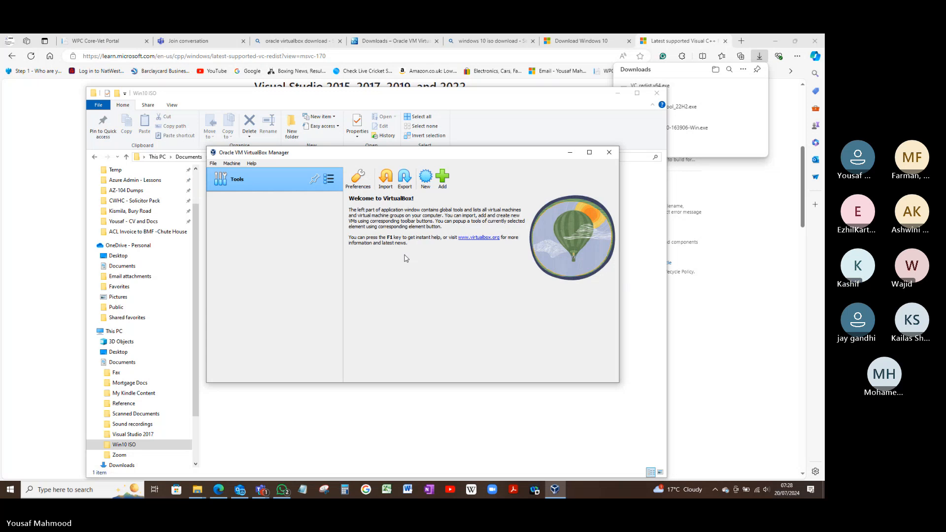
Start a new virtual machine in VirtualBox named WINVM001, keeping the default folder and Windows 10 (64-bit) with no ISO image selected
{"action": "left_click", "coordinate": [424, 186]}
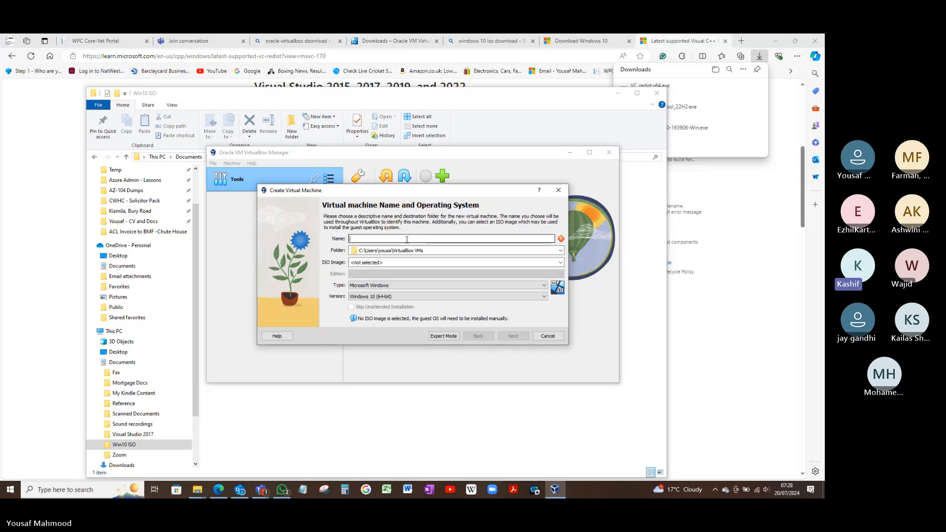
{"action": "type", "text": "Win"}
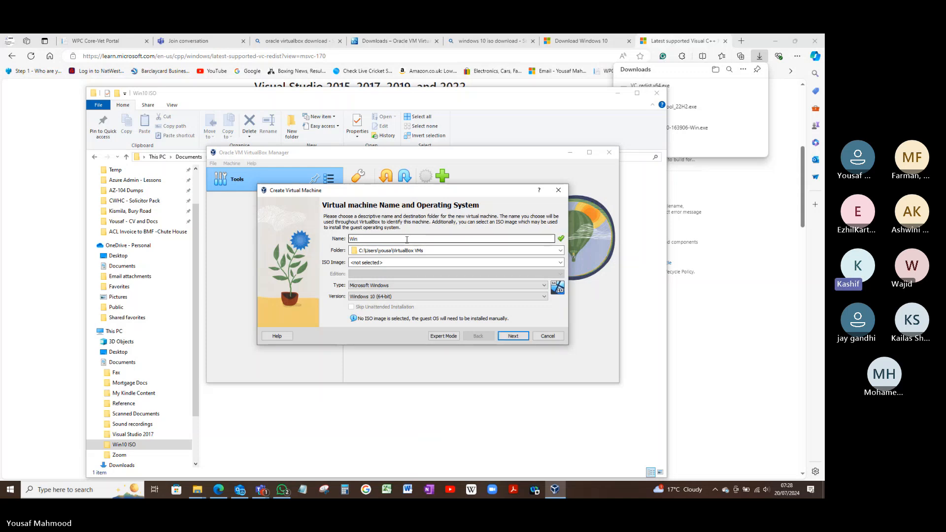
{"action": "type", "text": "VM001"}
{"action": "key", "text": "BackSpace"}
{"action": "key", "text": "BackSpace"}
{"action": "key", "text": "BackSpace"}
{"action": "key", "text": "BackSpace"}
{"action": "key", "text": "BackSpace"}
{"action": "key", "text": "BackSpace"}
{"action": "key", "text": "BackSpace"}
{"action": "type", "text": "WINVM001"}
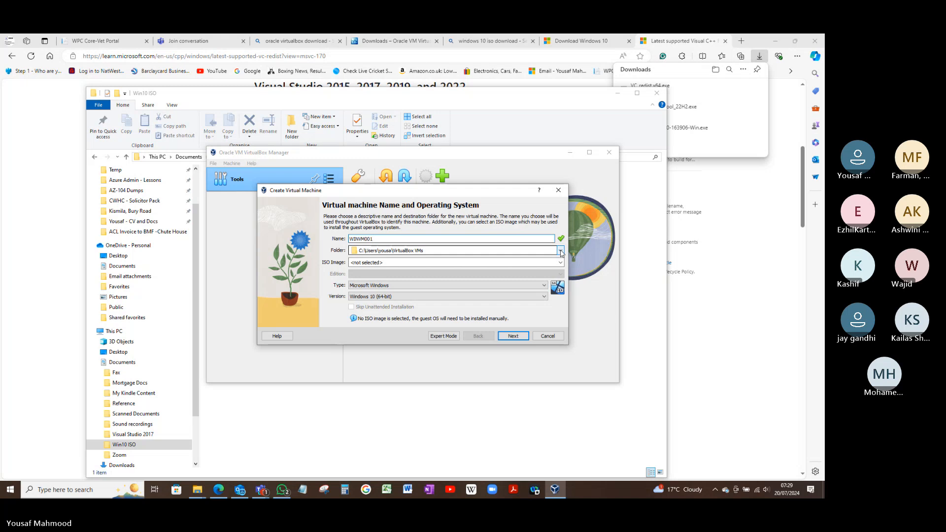
{"action": "left_click", "coordinate": [514, 336]}
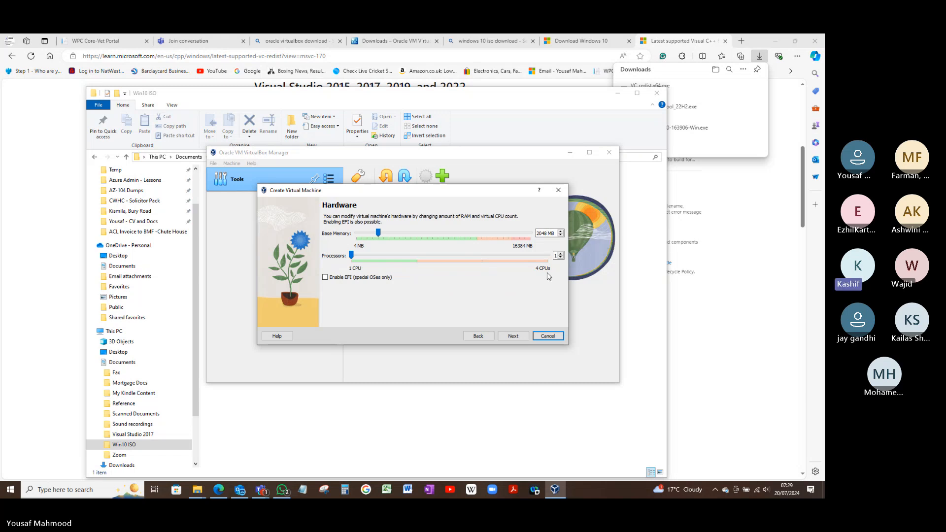
Set the virtual machine's base memory to 4097 MB and its processors to 2, and continue to the virtual hard disk settings
{"action": "double_click", "coordinate": [544, 234]}
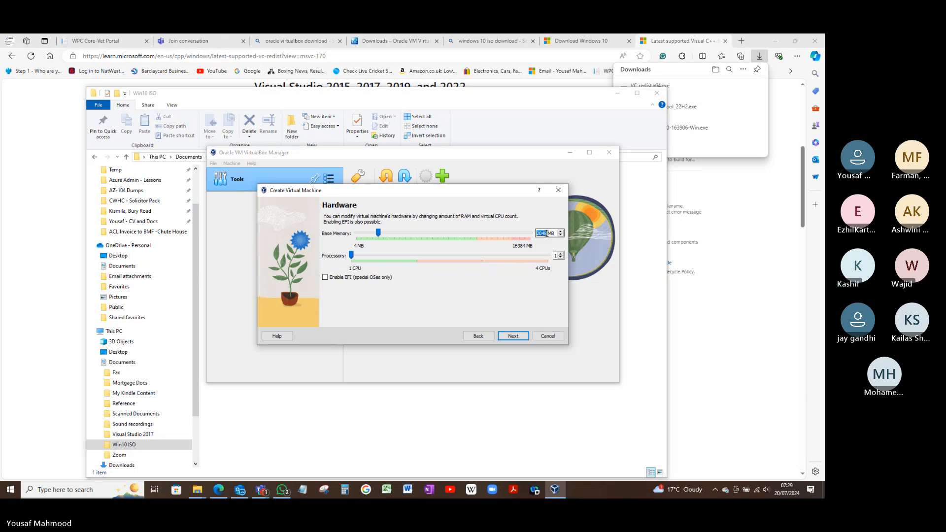
{"action": "type", "text": "4097"}
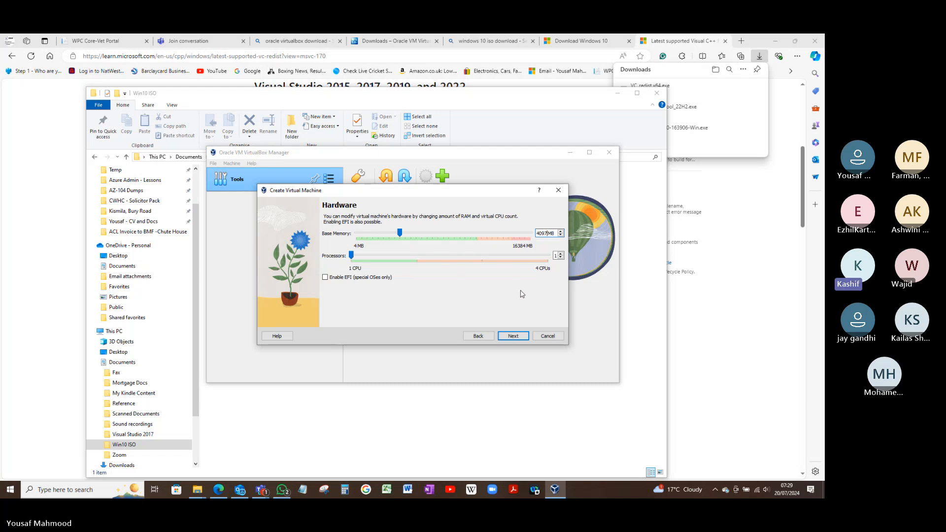
{"action": "left_click", "coordinate": [561, 254]}
{"action": "left_click", "coordinate": [512, 338]}
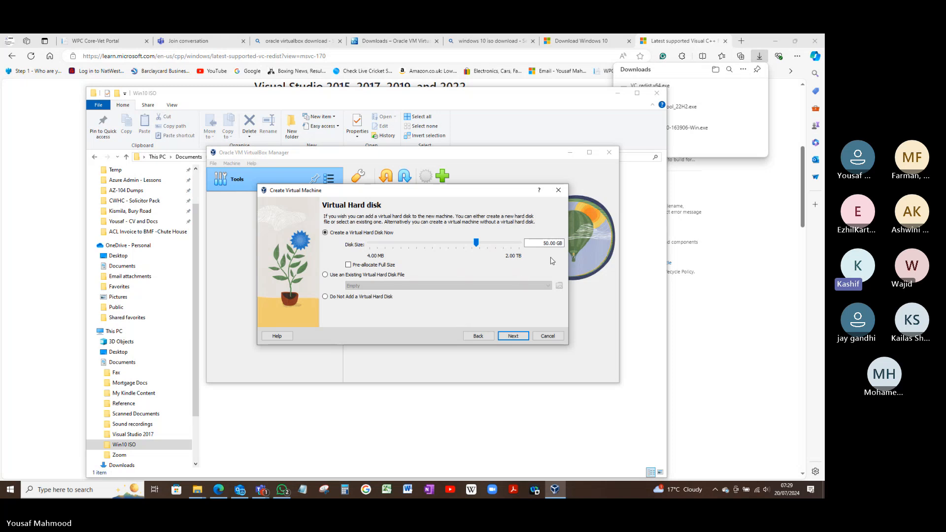
Set the new virtual hard disk size to 80 GB without pre-allocation and finish creating the virtual machine
{"action": "left_click", "coordinate": [545, 244]}
{"action": "key", "text": "Delete"}
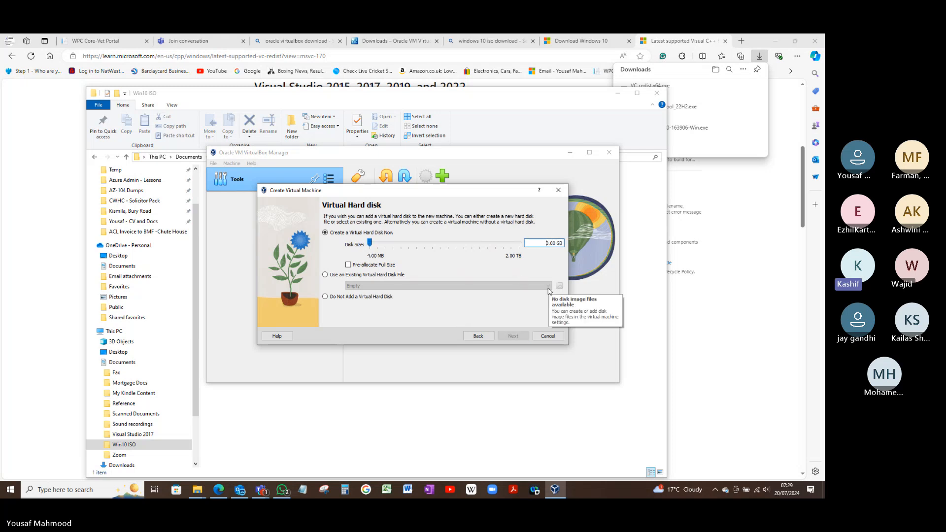
{"action": "type", "text": "8"}
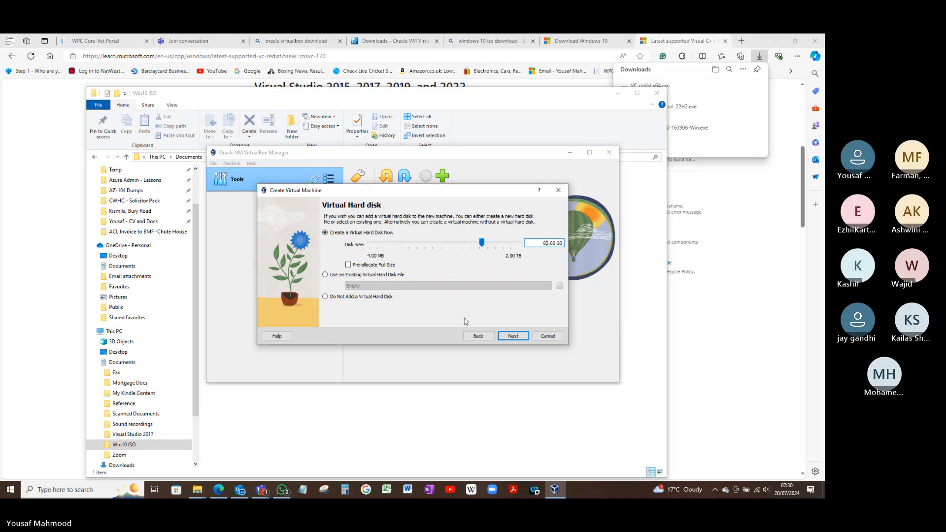
{"action": "left_click", "coordinate": [512, 337]}
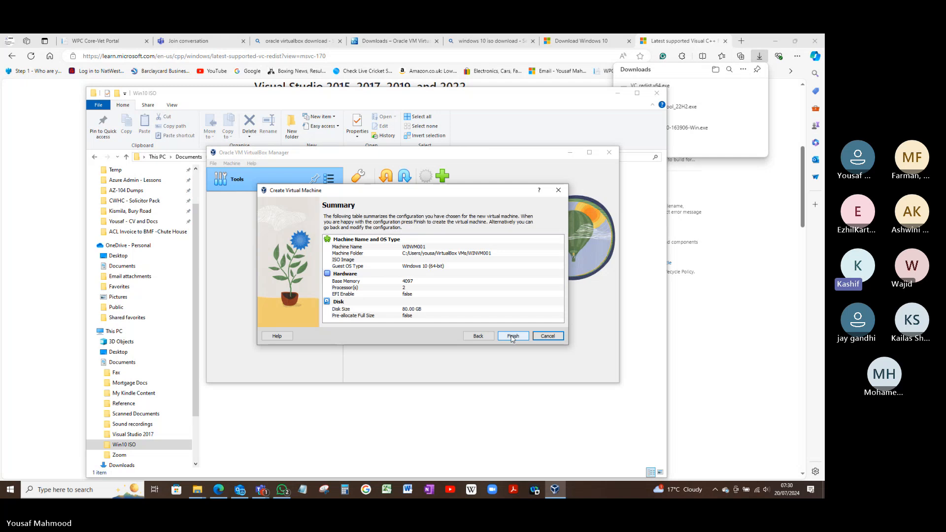
{"action": "left_click", "coordinate": [512, 337]}
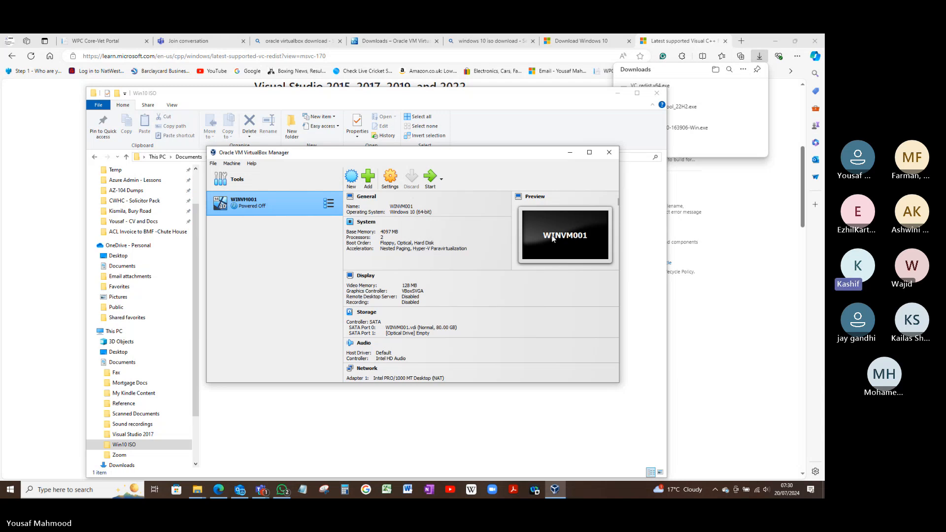
In WINVM001's system settings, set TPM to v2.0, enable EFI and Secure Boot, and save the settings
{"action": "left_click", "coordinate": [389, 179]}
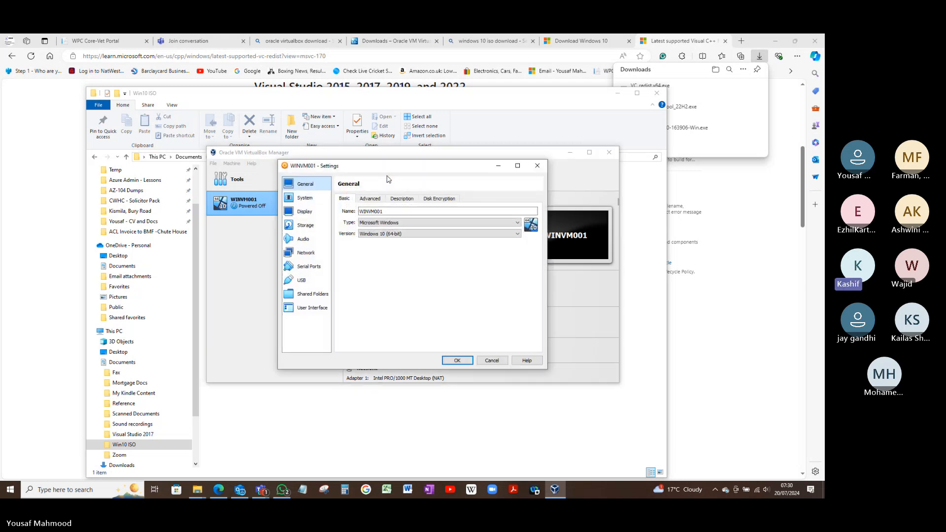
{"action": "left_click", "coordinate": [304, 198]}
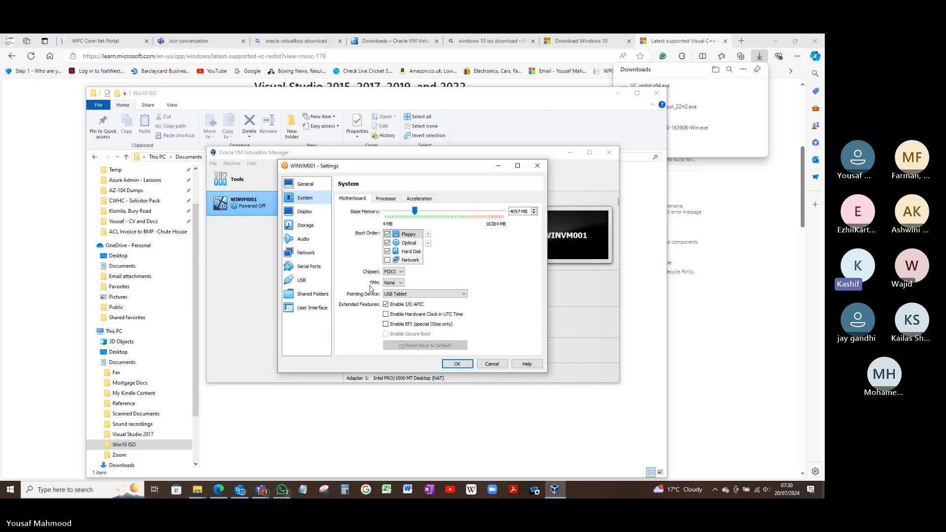
{"action": "left_click", "coordinate": [401, 283]}
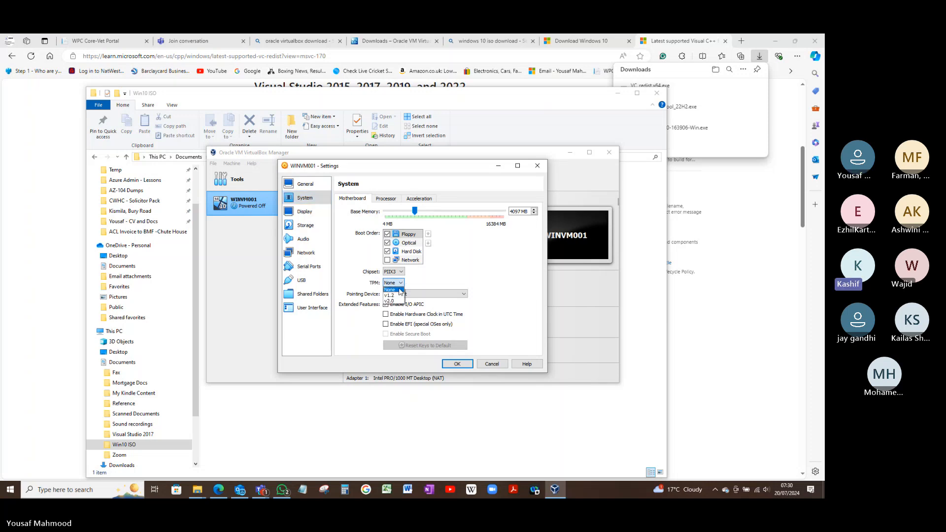
{"action": "left_click", "coordinate": [393, 300]}
{"action": "left_click", "coordinate": [386, 325]}
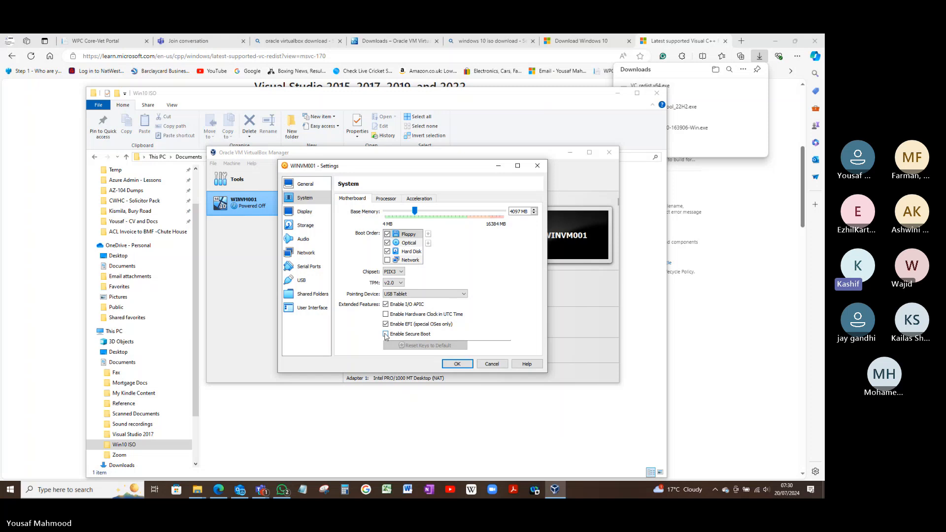
{"action": "left_click", "coordinate": [386, 334]}
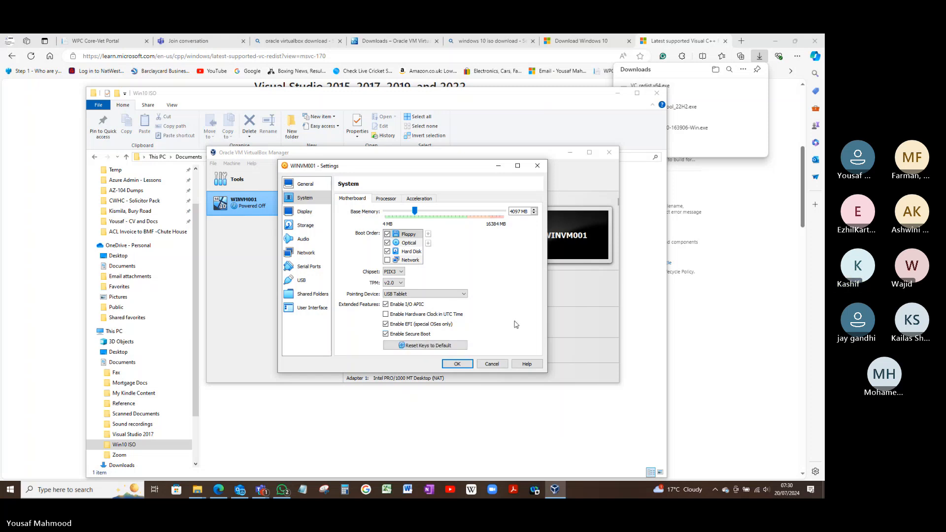
{"action": "left_click", "coordinate": [458, 365]}
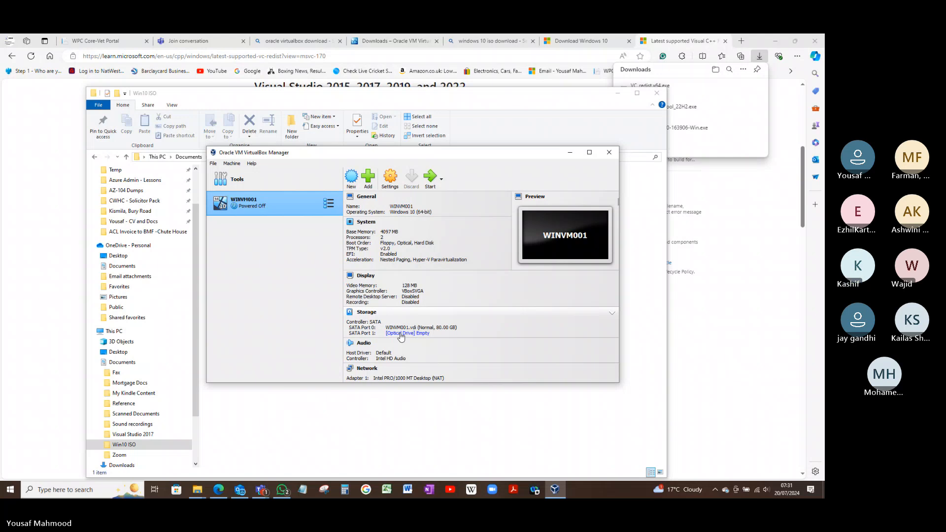
Attach Windows.iso from the Win10 ISO folder in OneDrive Documents to WINVM001's empty optical drive
{"action": "left_click", "coordinate": [422, 337]}
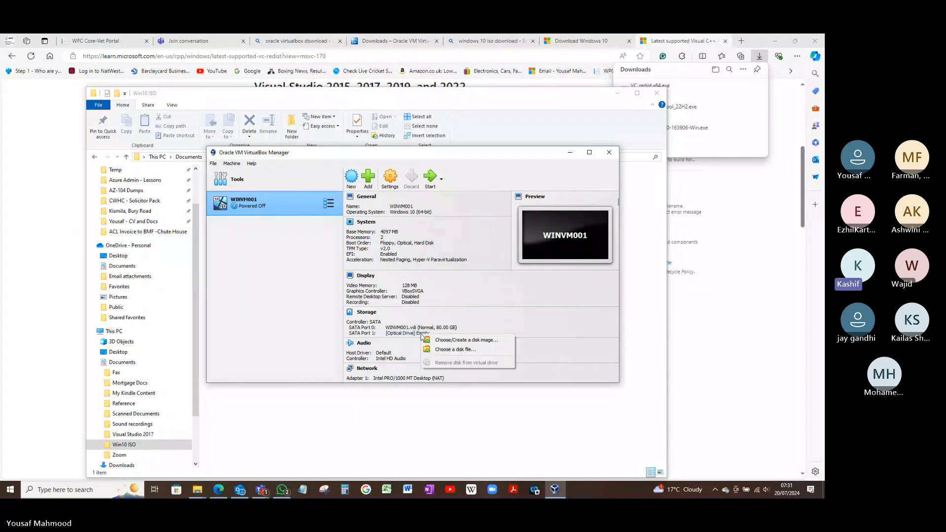
{"action": "left_click", "coordinate": [450, 350]}
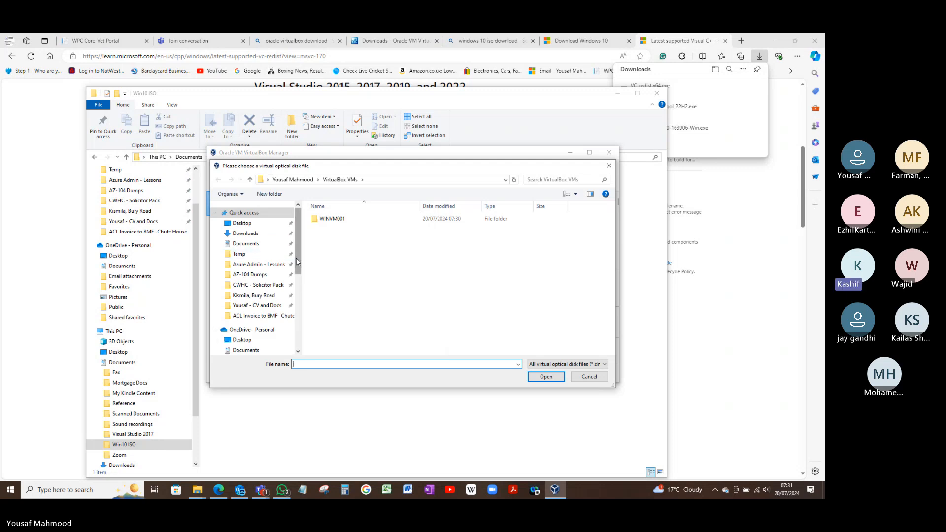
{"action": "left_click", "coordinate": [249, 351]}
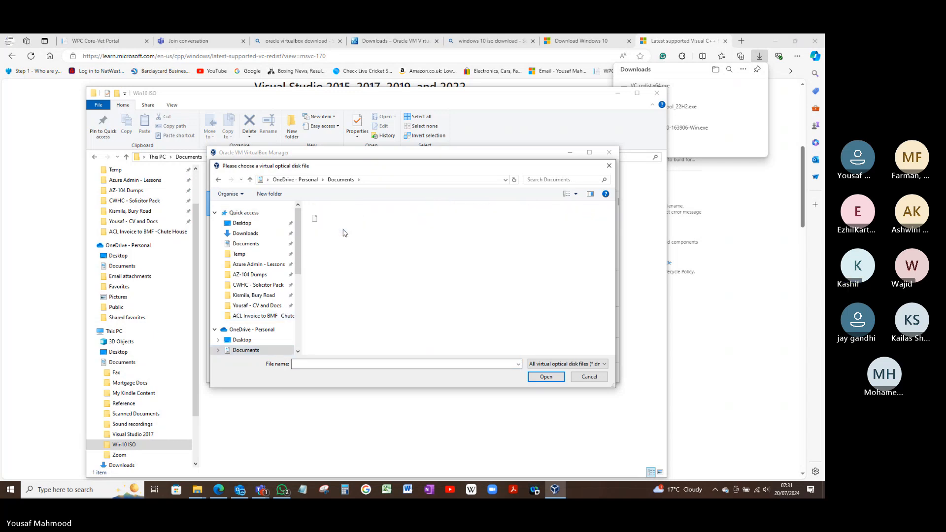
{"action": "left_click", "coordinate": [340, 219]}
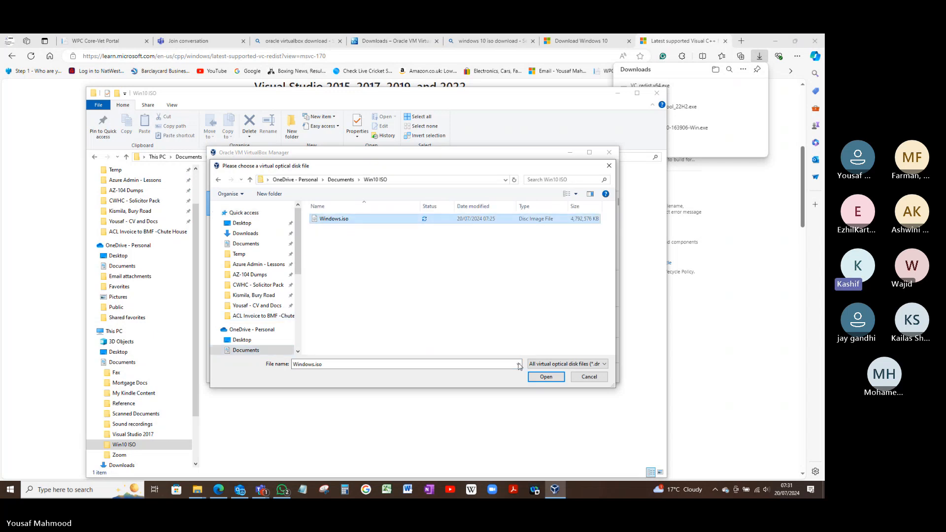
{"action": "left_click", "coordinate": [546, 377]}
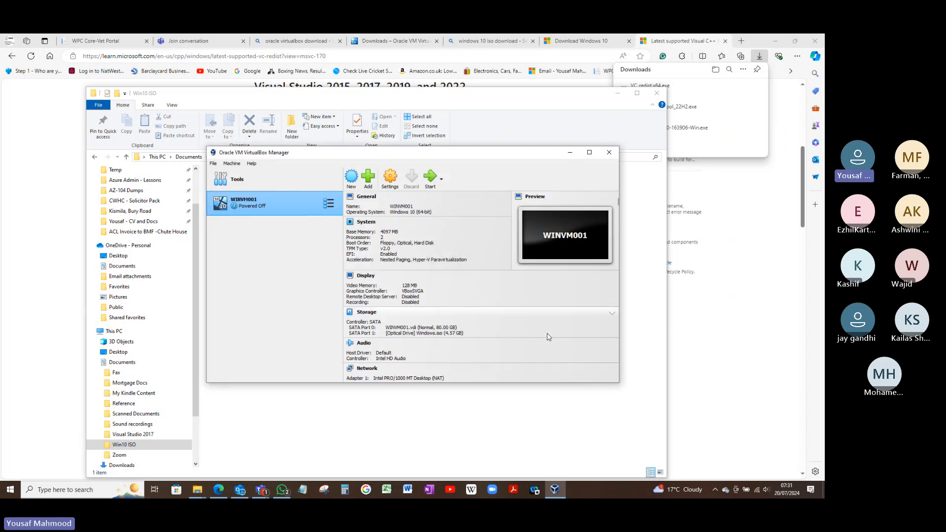
Start WINVM001, boot it from the virtual DVD and maximize the virtual machine's window
{"action": "left_click", "coordinate": [431, 178]}
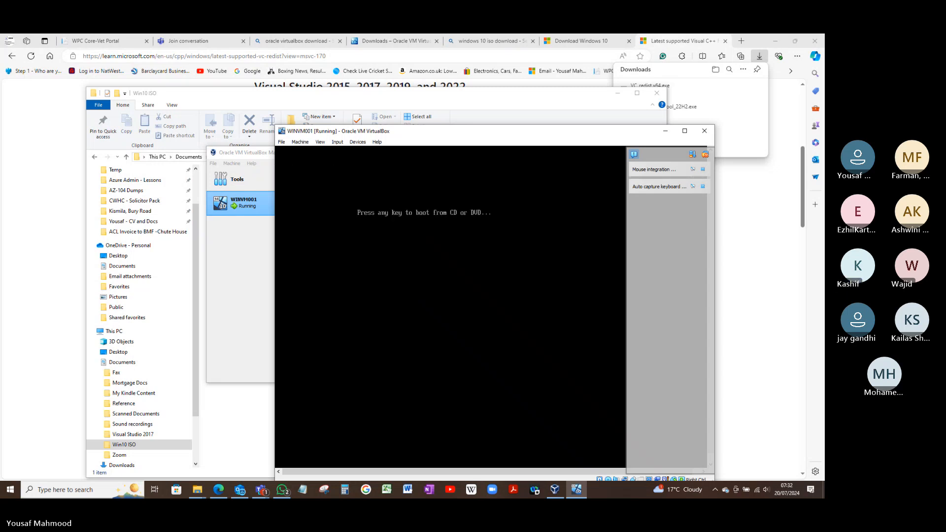
{"action": "key", "text": "Return"}
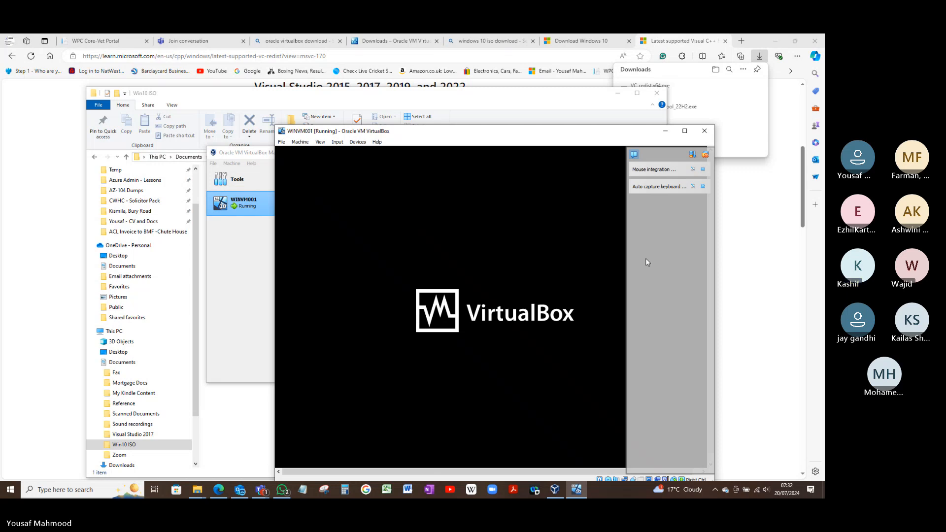
{"action": "left_click_drag", "start_coordinate": [542, 134], "coordinate": [471, 117]}
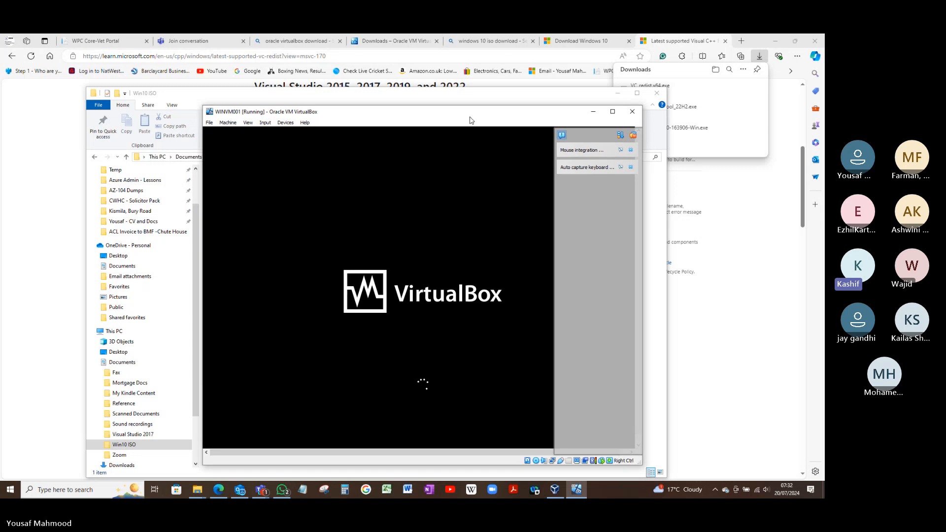
{"action": "left_click", "coordinate": [613, 112]}
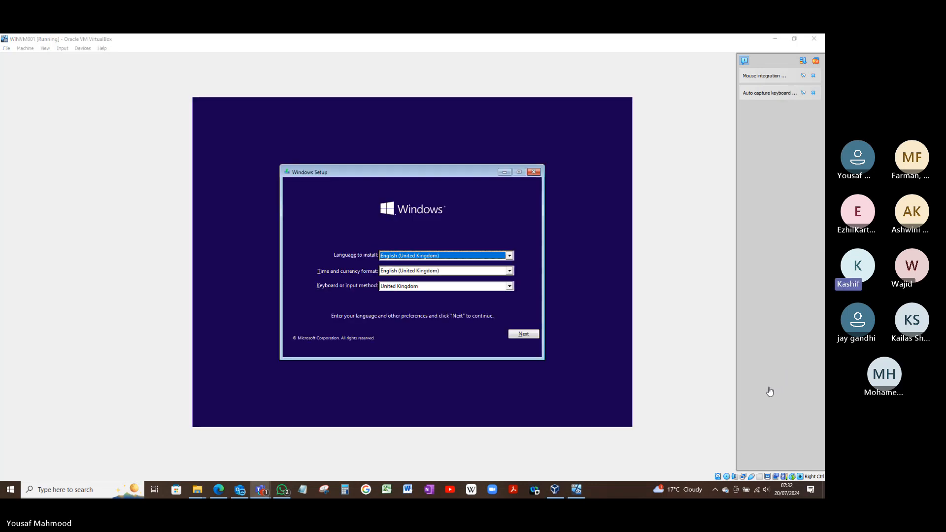
Begin the Windows installation with the default United Kingdom language and keyboard settings, without a product key, choosing the Windows 10 Pro edition
{"action": "left_click", "coordinate": [524, 335]}
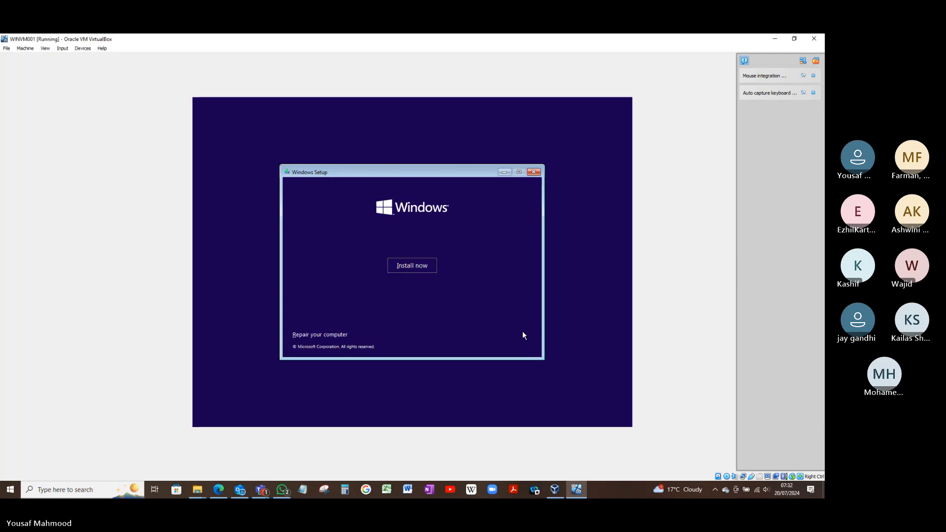
{"action": "left_click", "coordinate": [405, 265]}
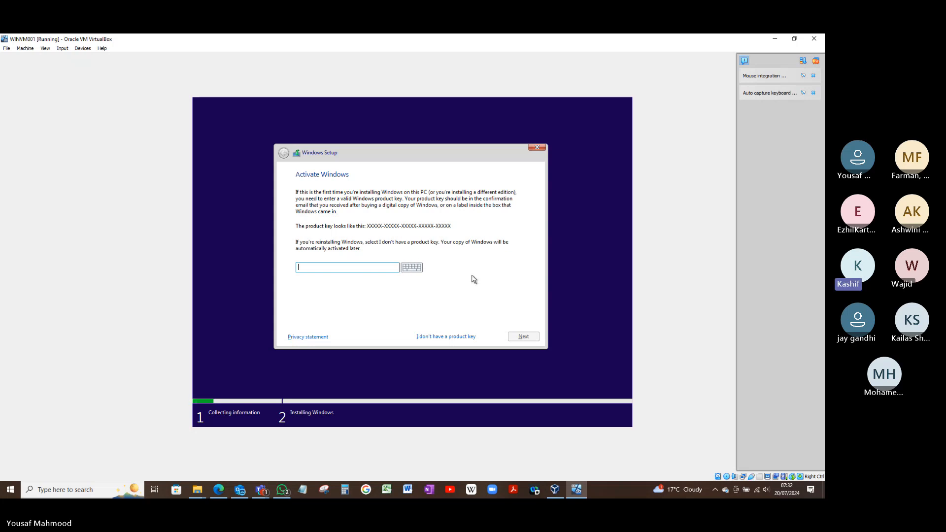
{"action": "left_click", "coordinate": [454, 338]}
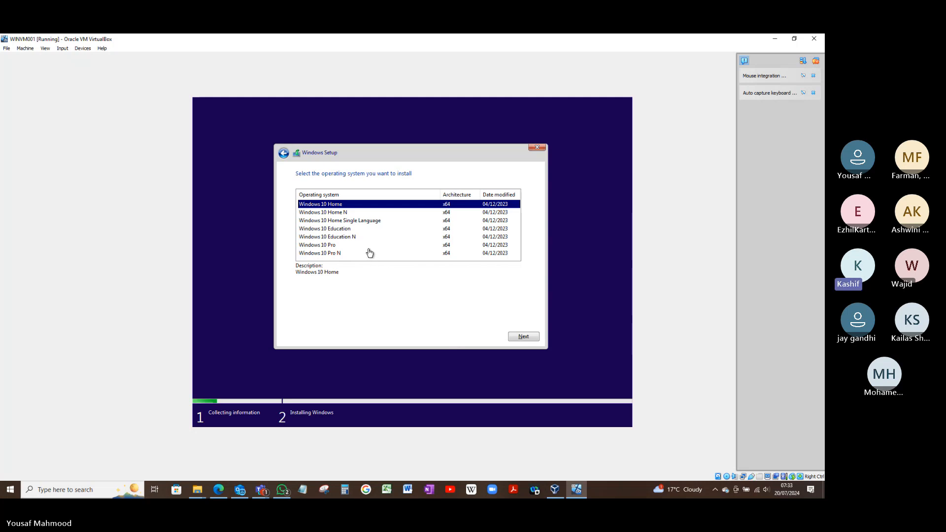
{"action": "left_click", "coordinate": [338, 245]}
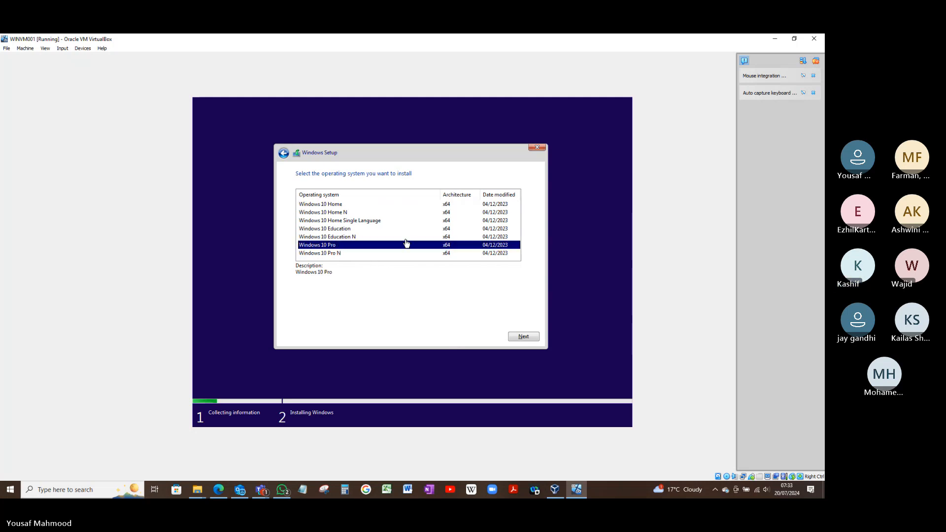
{"action": "left_click", "coordinate": [529, 339]}
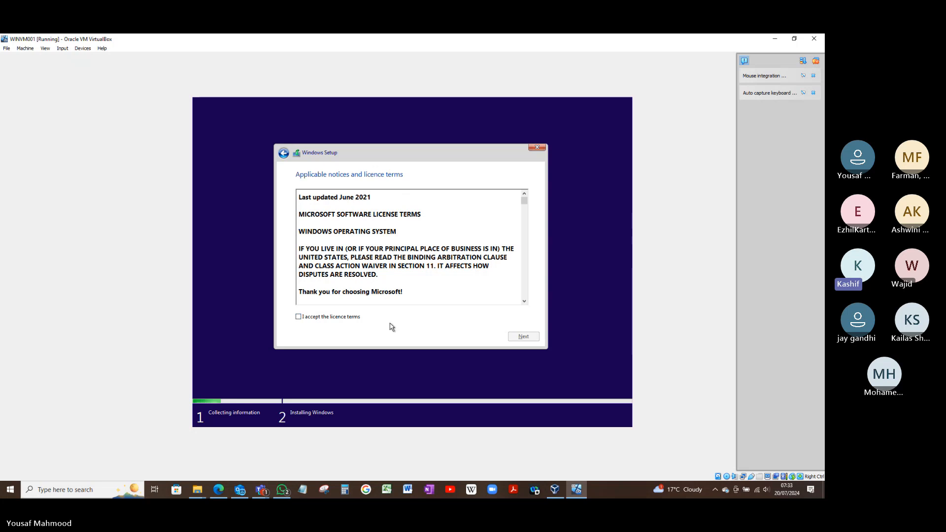
Accept the licence terms and start a custom Windows-only installation on Drive 0 Unallocated Space
{"action": "left_click", "coordinate": [358, 318]}
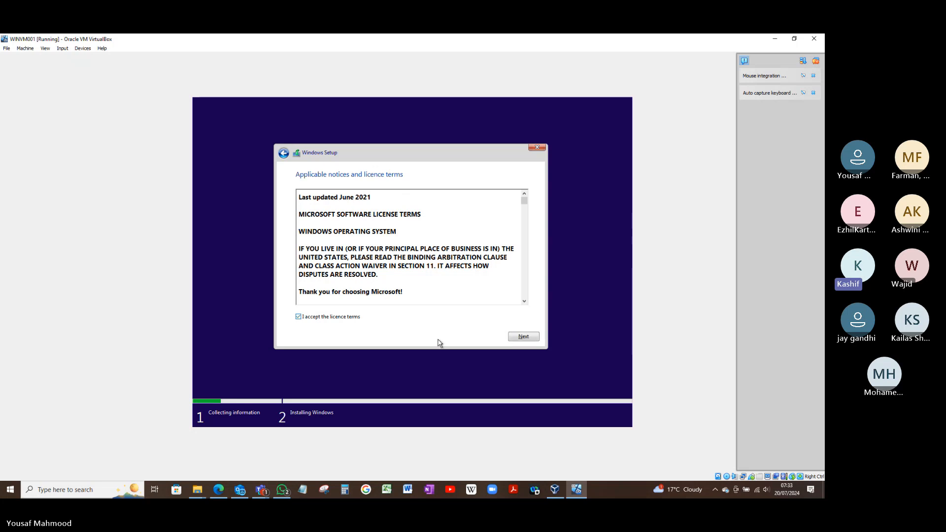
{"action": "left_click", "coordinate": [523, 338]}
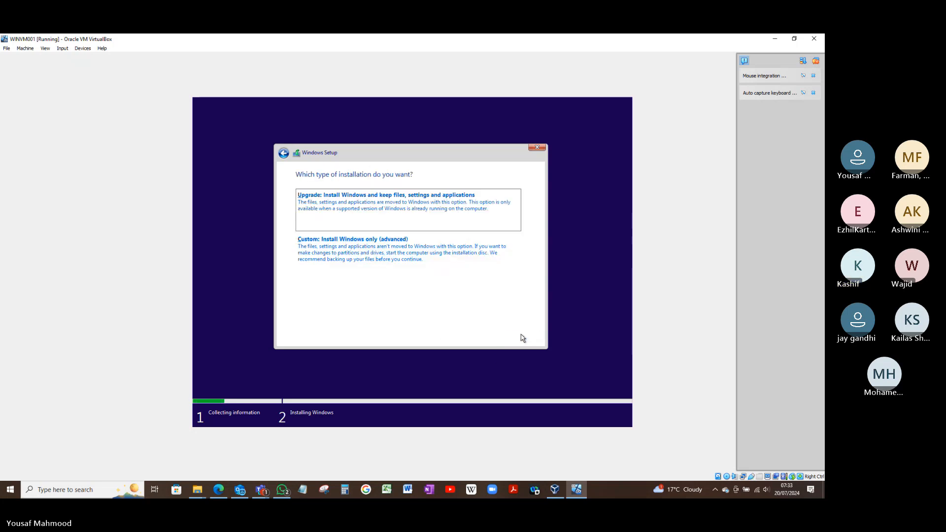
{"action": "left_click", "coordinate": [434, 260]}
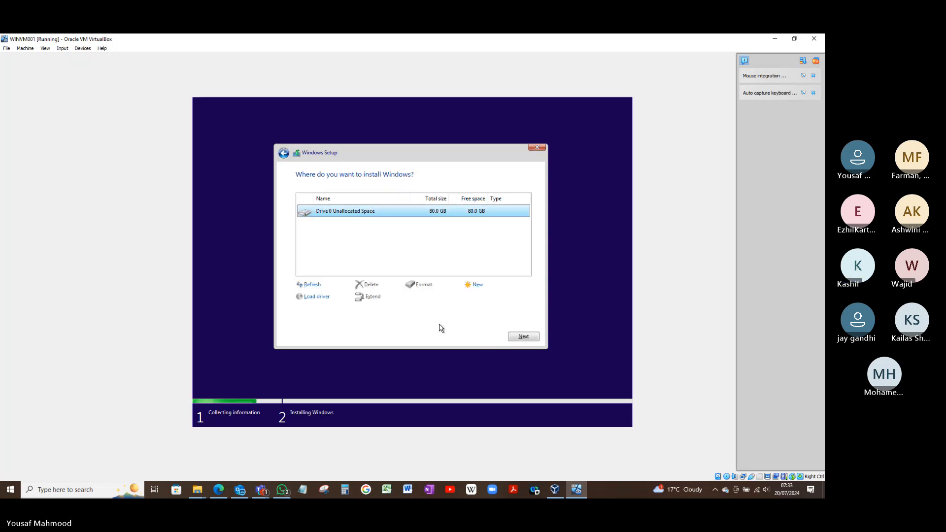
{"action": "left_click", "coordinate": [515, 337]}
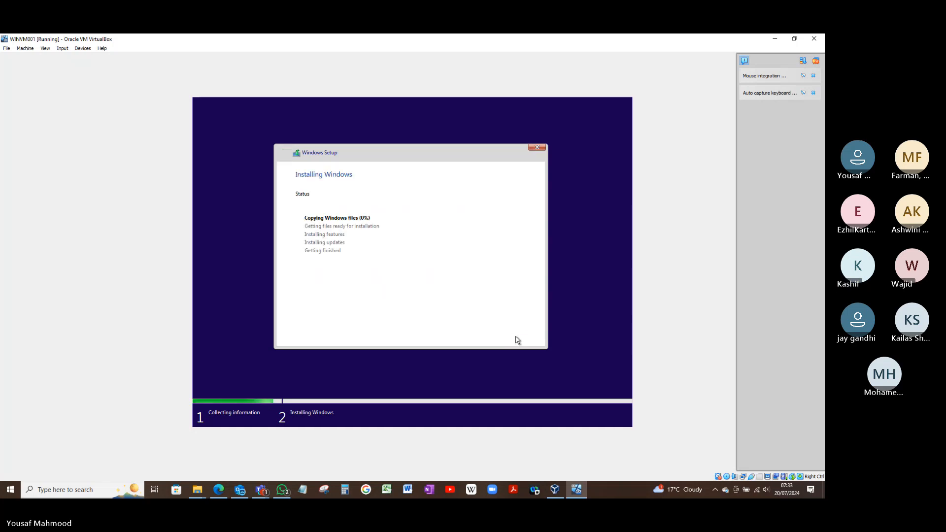
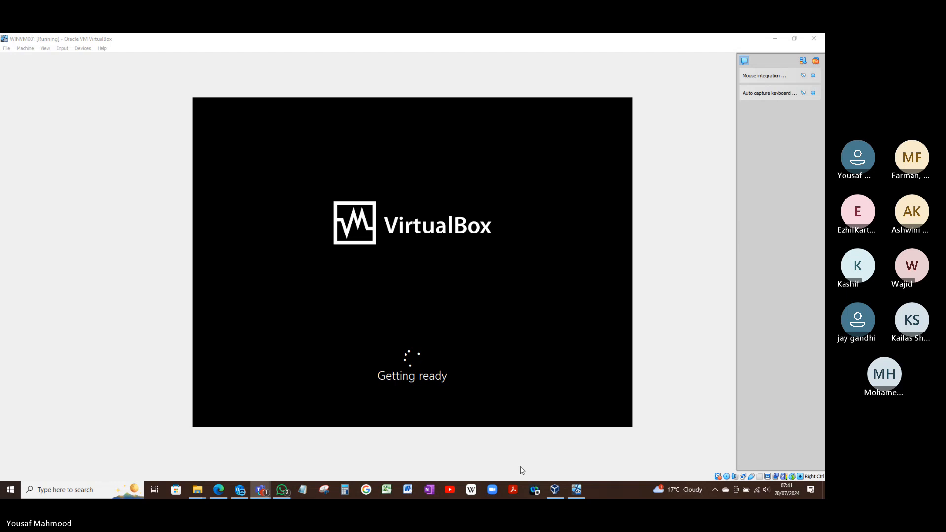
Write "brb" in a blank Notepad document and minimize Notepad
{"action": "left_click", "coordinate": [303, 490]}
{"action": "type", "text": "brb"}
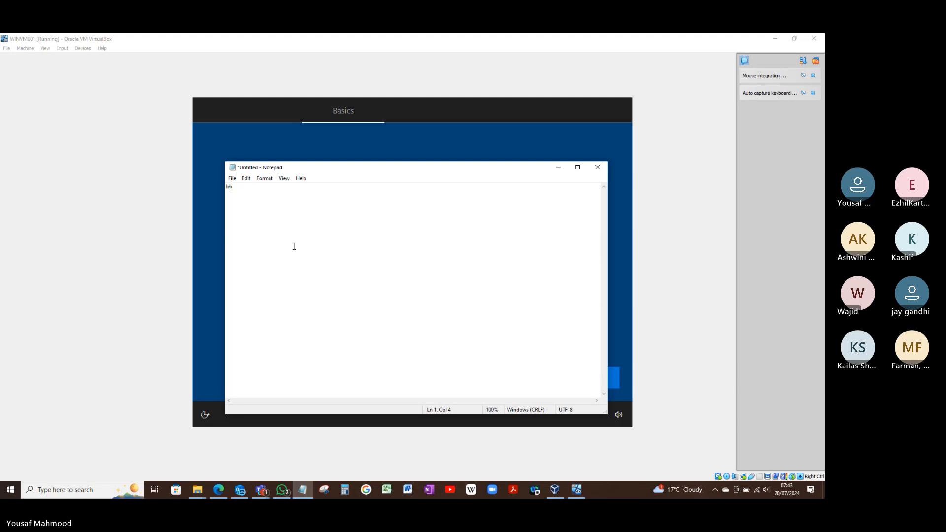
{"action": "left_click", "coordinate": [558, 167]}
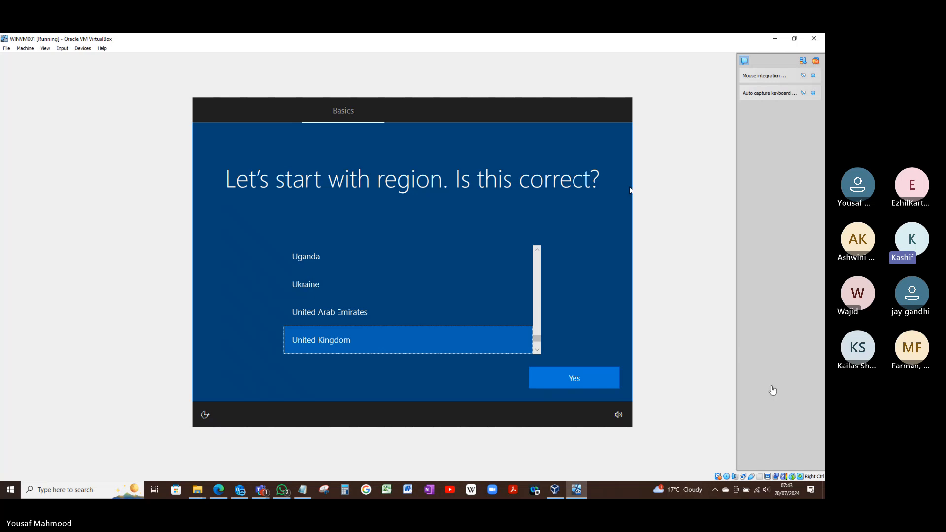
Confirm United Kingdom as the region and keyboard layout in Windows setup, and skip adding a second keyboard layout
{"action": "left_click", "coordinate": [582, 382]}
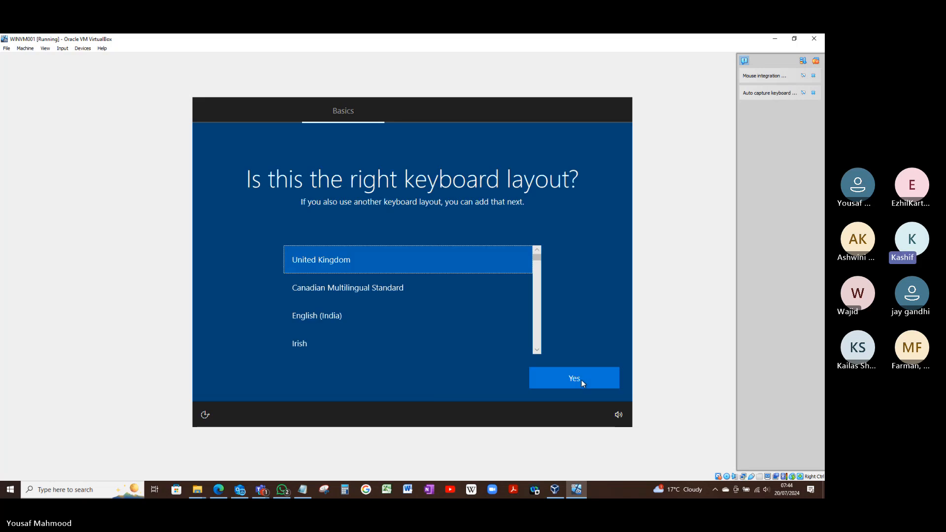
{"action": "left_click", "coordinate": [581, 380]}
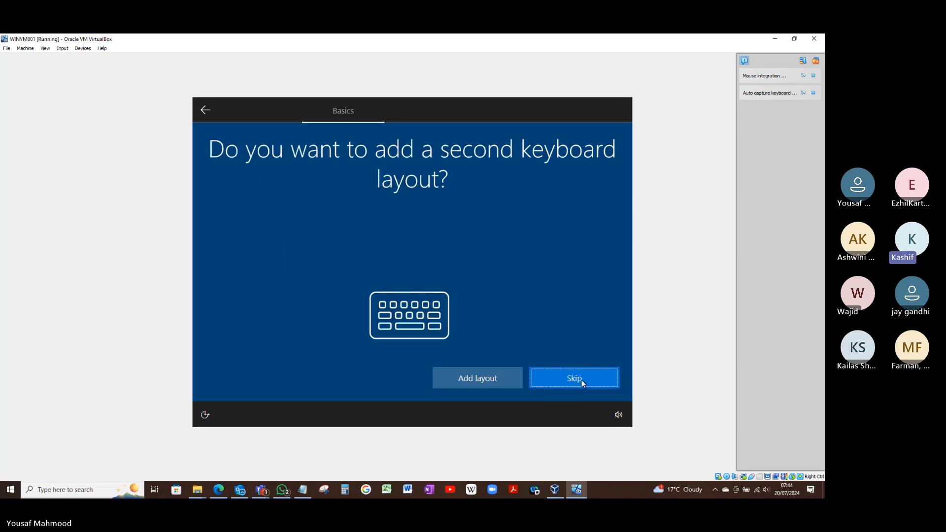
{"action": "left_click", "coordinate": [582, 380]}
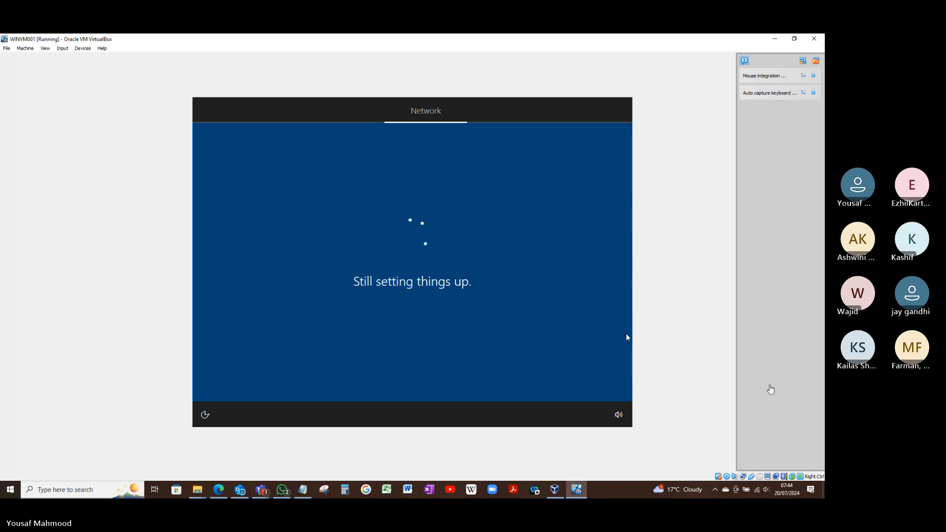
Choose to set up Windows for an organisation and continue to the Microsoft sign-in page
{"action": "left_click", "coordinate": [771, 385]}
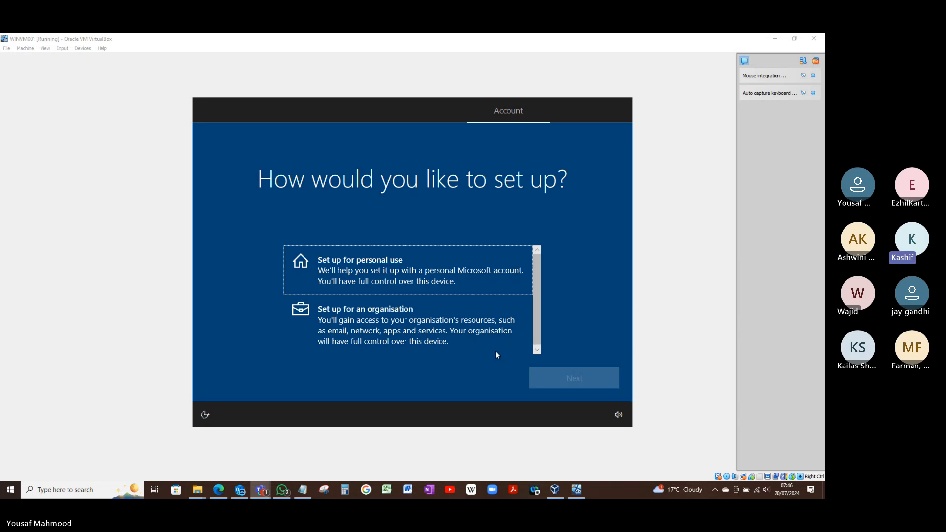
{"action": "left_click", "coordinate": [451, 325]}
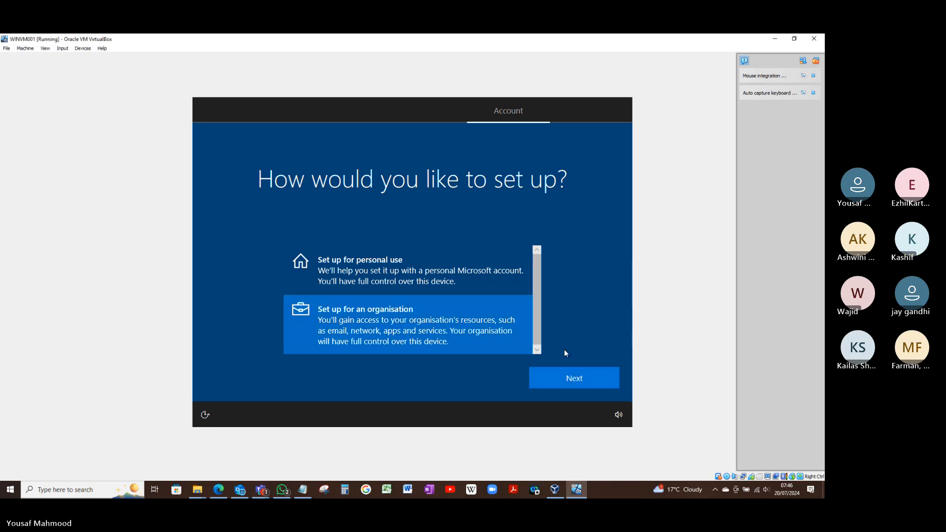
{"action": "left_click", "coordinate": [580, 377]}
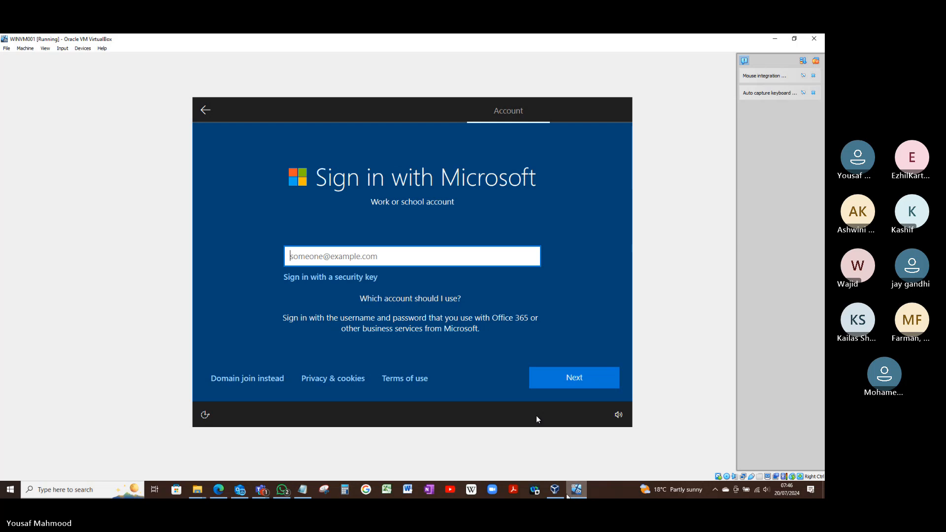
Switch to Oracle VM VirtualBox Manager and open the snapshots of WINVM001
{"action": "left_click", "coordinate": [560, 490]}
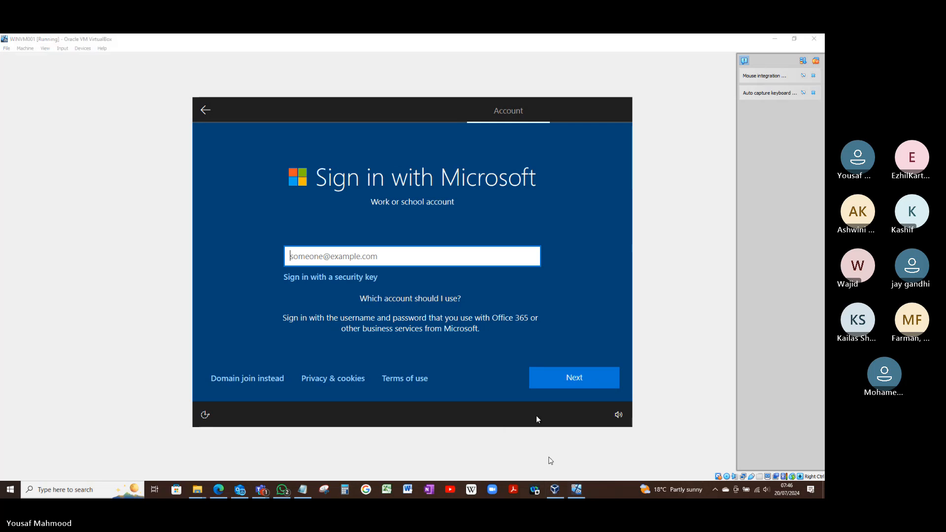
{"action": "mouse_move", "coordinate": [560, 492]}
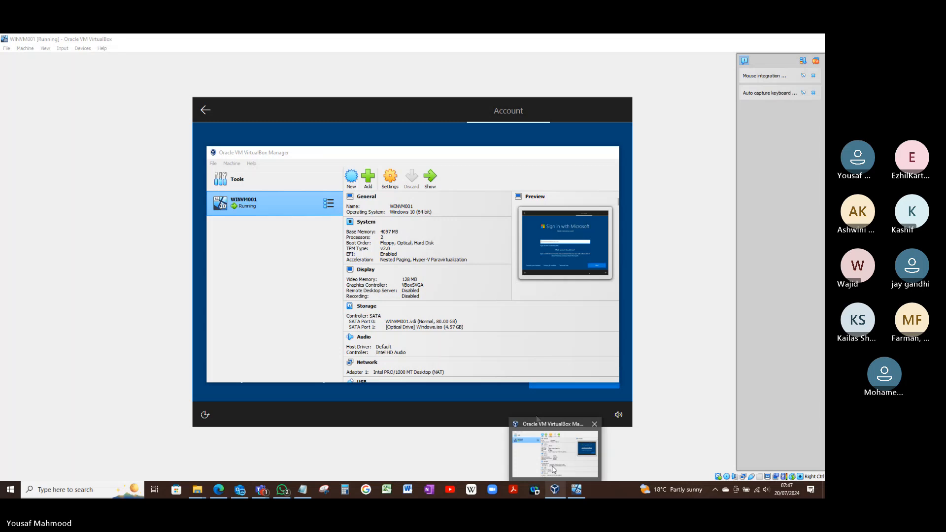
{"action": "left_click", "coordinate": [554, 468]}
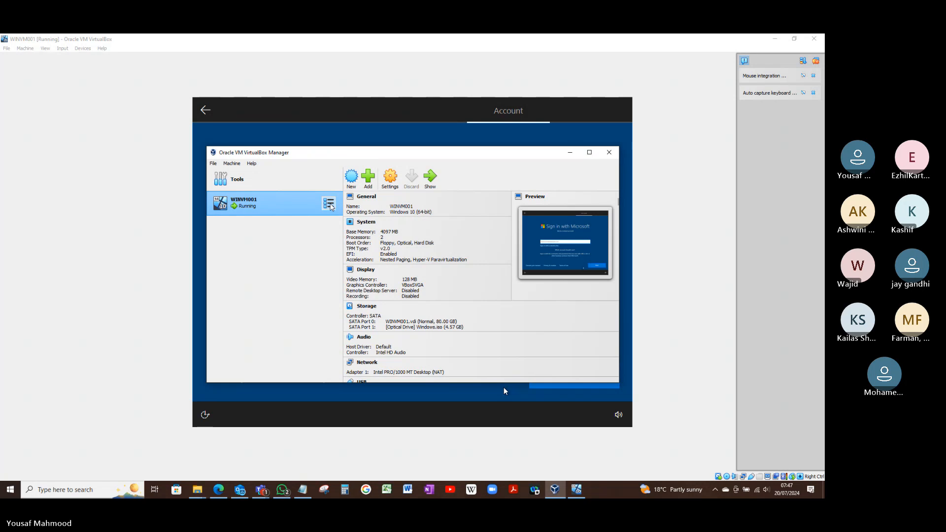
{"action": "left_click", "coordinate": [329, 204]}
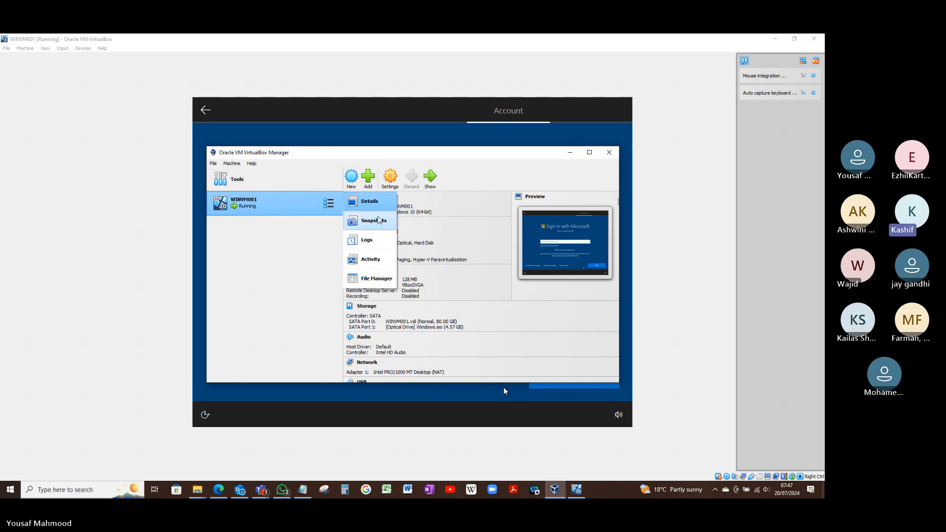
{"action": "left_click", "coordinate": [383, 223]}
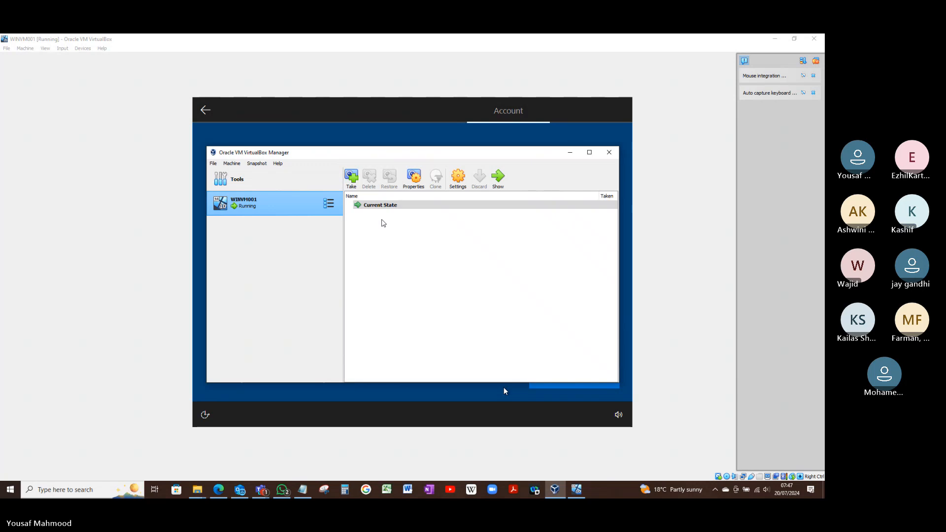
Start taking a new snapshot of WINVM001 and clear the suggested snapshot name
{"action": "left_click", "coordinate": [352, 177]}
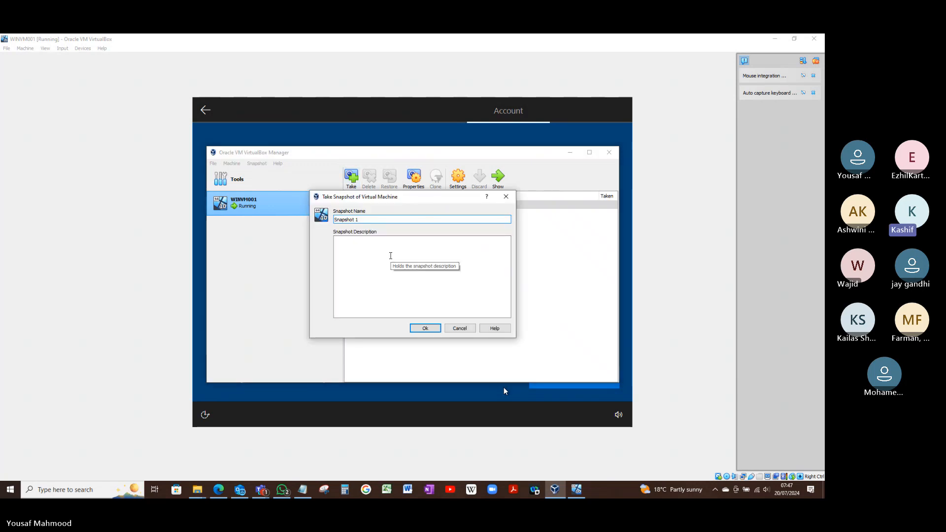
{"action": "left_click", "coordinate": [391, 255]}
{"action": "left_click", "coordinate": [374, 218]}
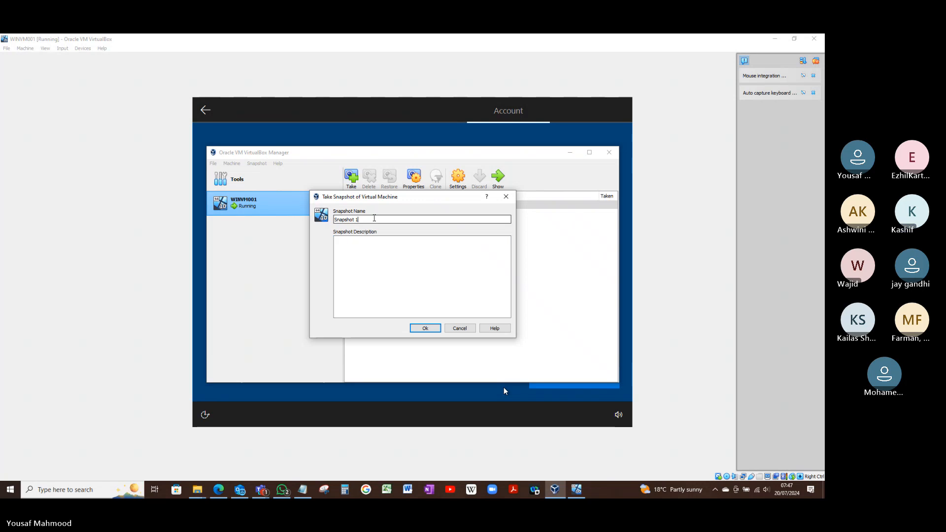
{"action": "key", "text": "BackSpace"}
{"action": "key", "text": "BackSpace"}
{"action": "key", "text": "BackSpace"}
{"action": "key", "text": "BackSpace"}
{"action": "key", "text": "BackSpace"}
{"action": "key", "text": "BackSpace"}
{"action": "key", "text": "BackSpace"}
{"action": "key", "text": "BackSpace"}
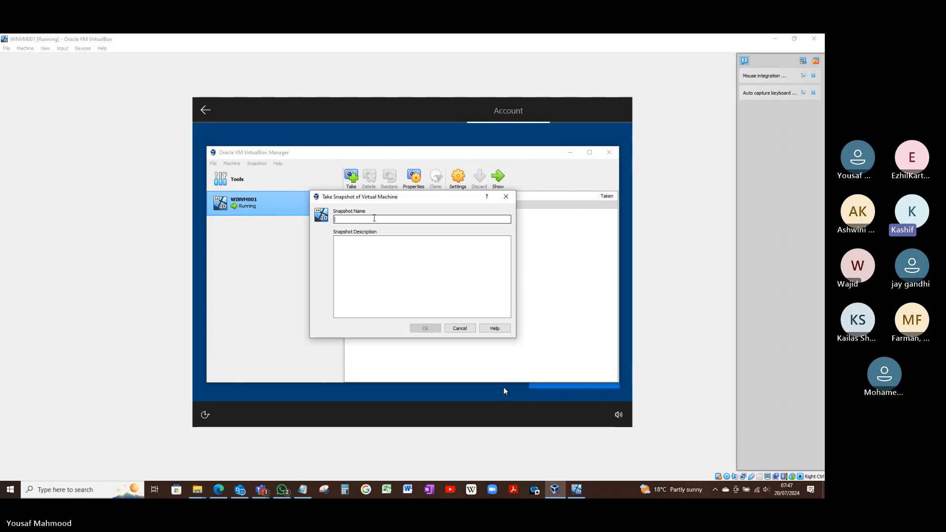
{"action": "type", "text": "bLANK mACH"}
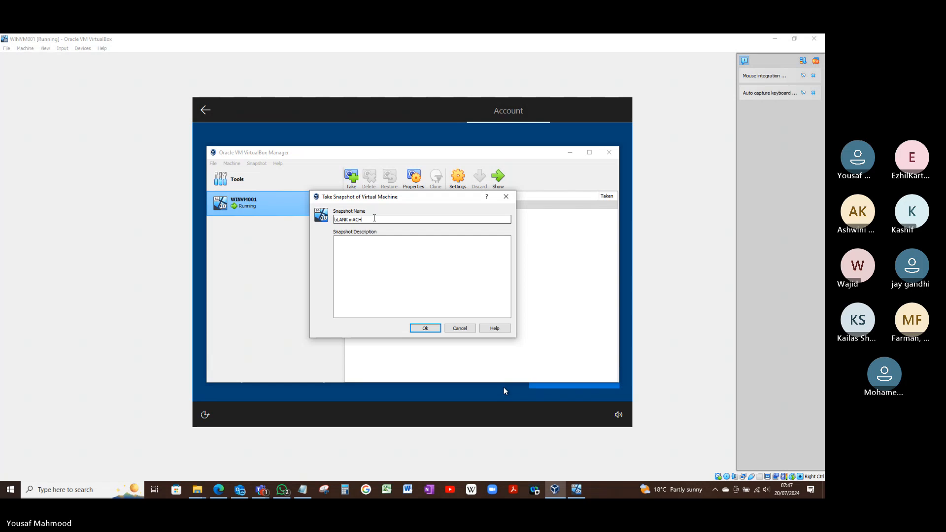
{"action": "type", "text": "INE"}
{"action": "key", "text": "BackSpace"}
{"action": "key", "text": "BackSpace"}
{"action": "key", "text": "BackSpace"}
{"action": "key", "text": "BackSpace"}
{"action": "key", "text": "BackSpace"}
{"action": "key", "text": "BackSpace"}
{"action": "key", "text": "BackSpace"}
{"action": "key", "text": "BackSpace"}
{"action": "key", "text": "BackSpace"}
{"action": "key", "text": "BackSpace"}
{"action": "key", "text": "BackSpace"}
{"action": "key", "text": "BackSpace"}
{"action": "key", "text": "BackSpace"}
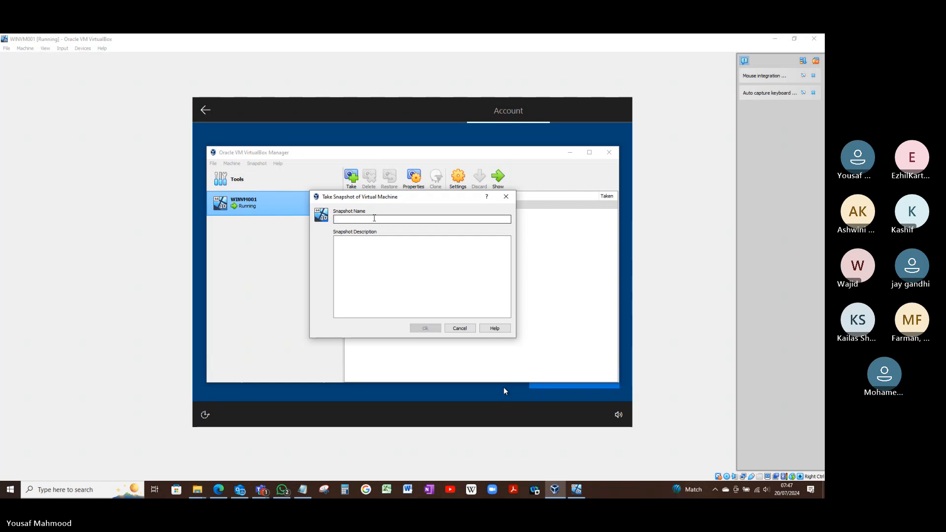
Name the snapshot Blank Machine, take it, and minimize VirtualBox Manager to return to the virtual machine
{"action": "type", "text": "Blank Macjm"}
{"action": "key", "text": "BackSpace"}
{"action": "key", "text": "BackSpace"}
{"action": "key", "text": "BackSpace"}
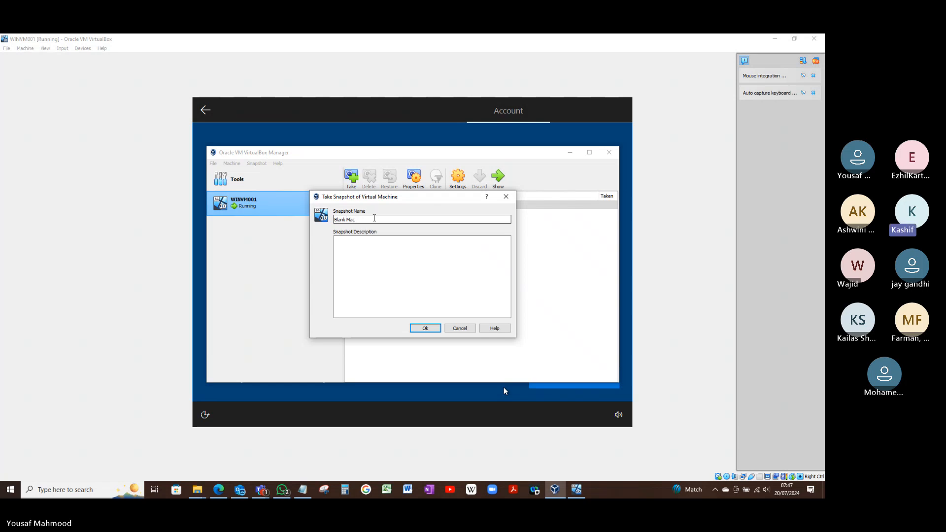
{"action": "type", "text": "hine"}
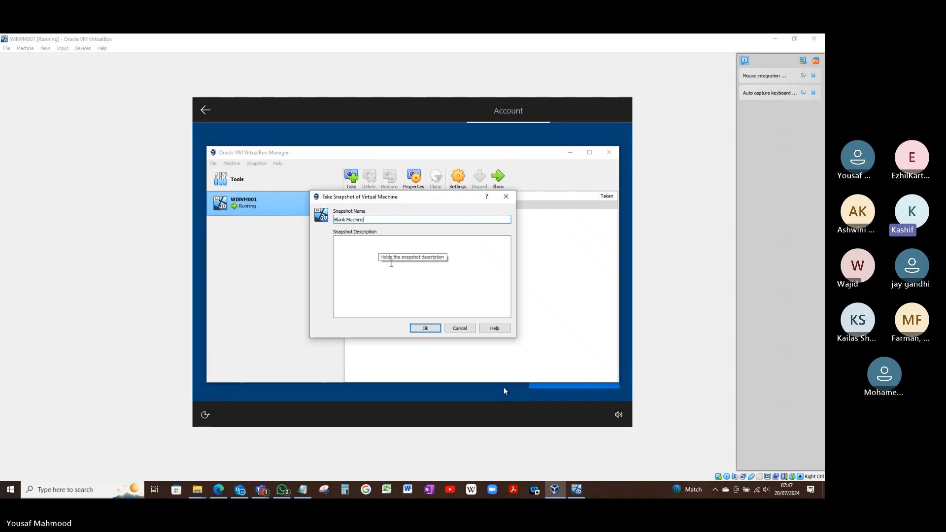
{"action": "left_click", "coordinate": [432, 328]}
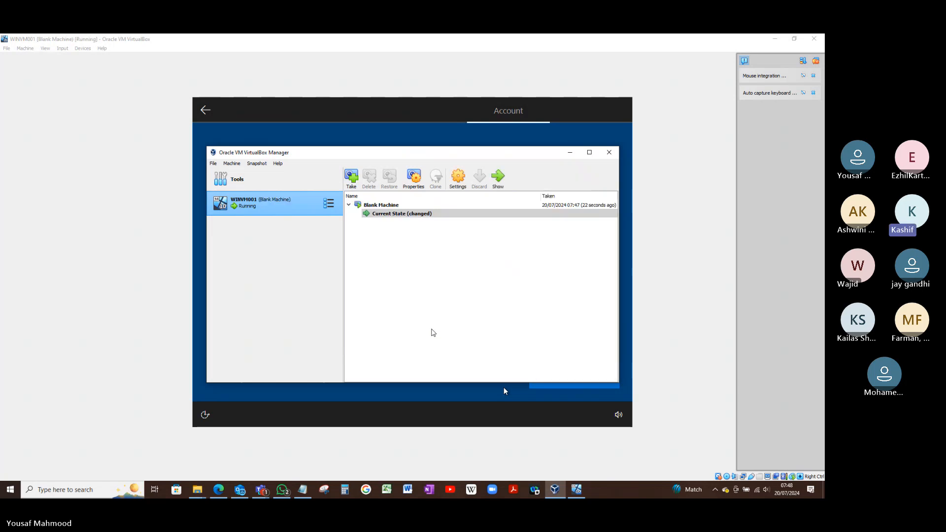
{"action": "left_click", "coordinate": [570, 154]}
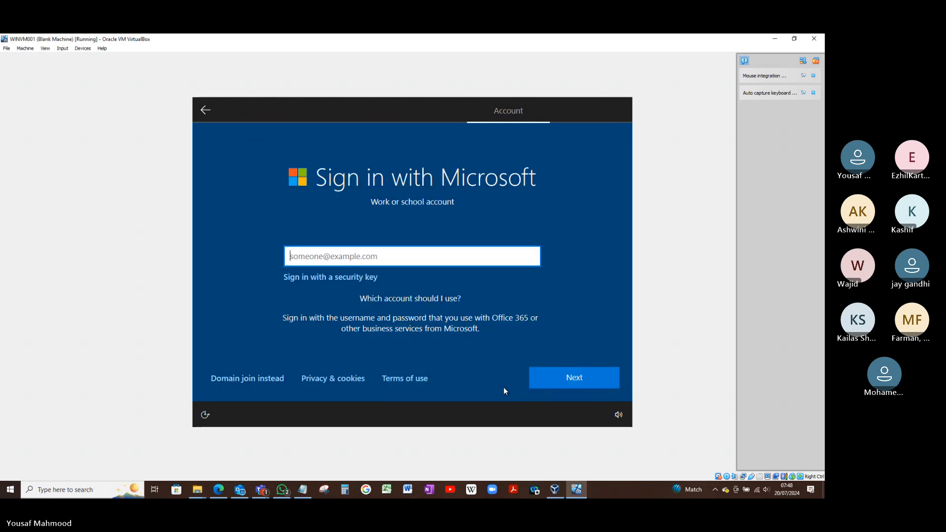